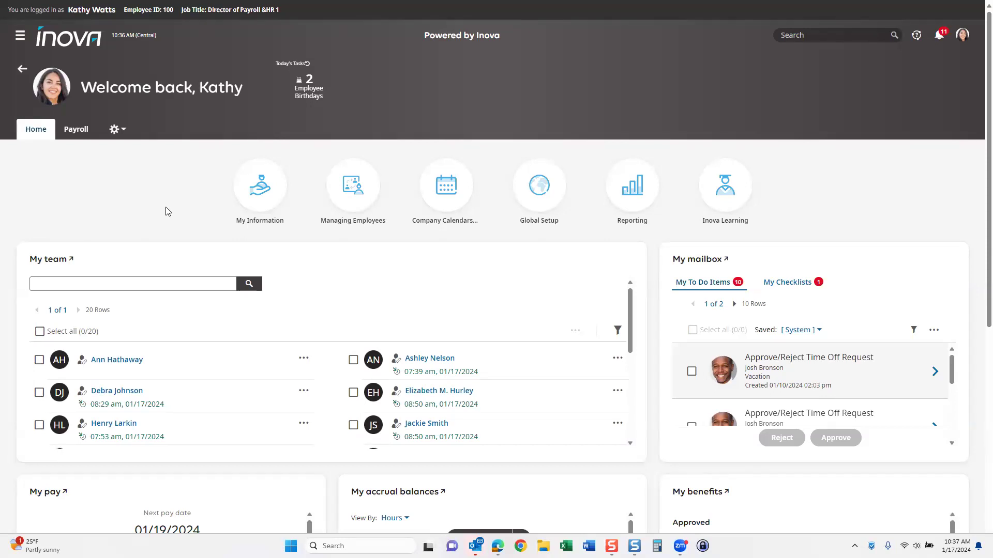
- Open the Payroll dashboard from the Inova home page
click(69, 135)
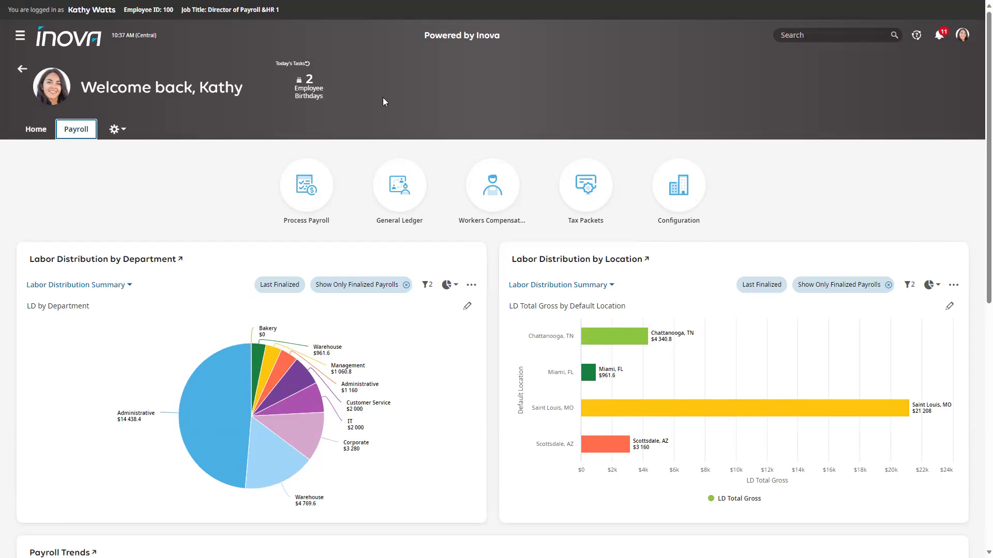
click(312, 194)
scroll(457, 195, down, 2)
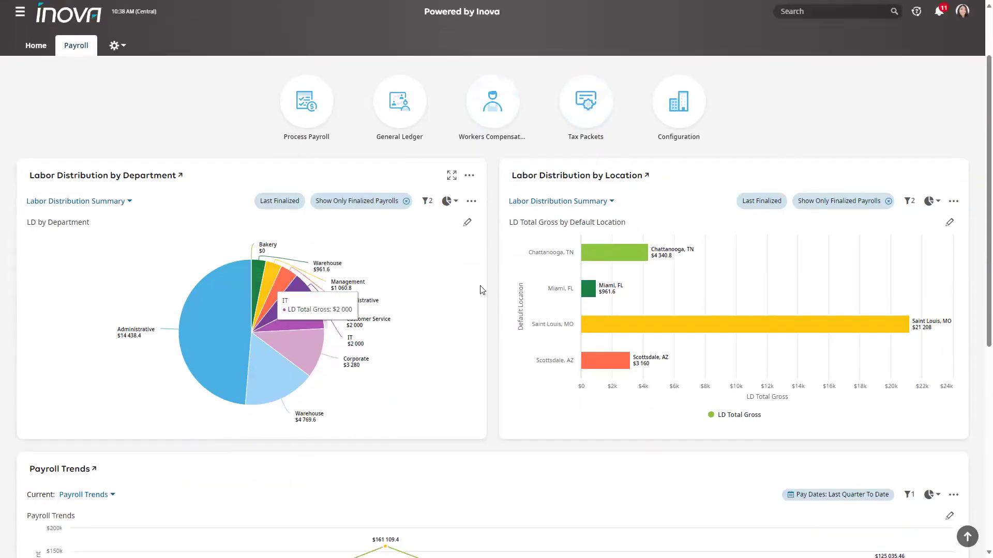
scroll(501, 352, down, 4)
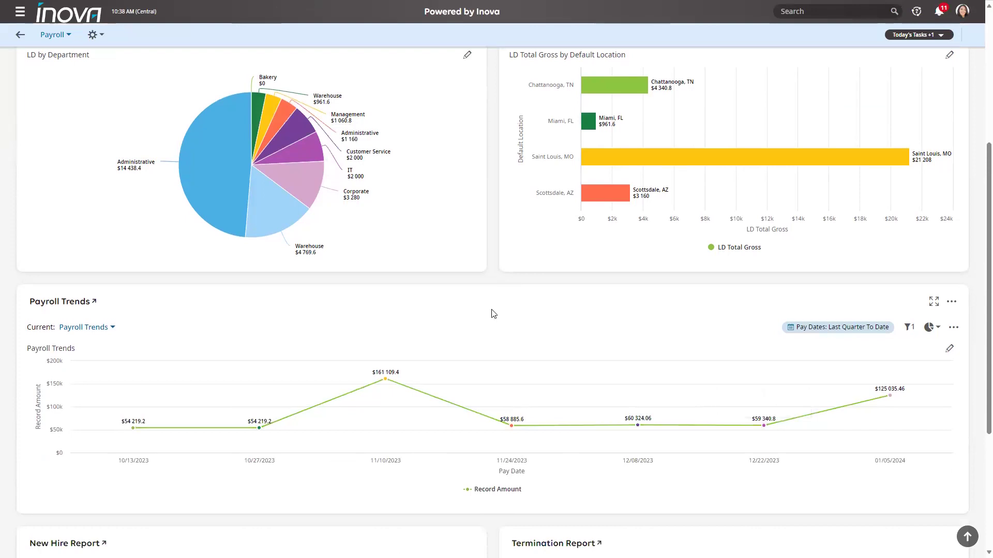
scroll(492, 314, down, 1)
scroll(493, 313, down, 3)
scroll(492, 314, up, 3)
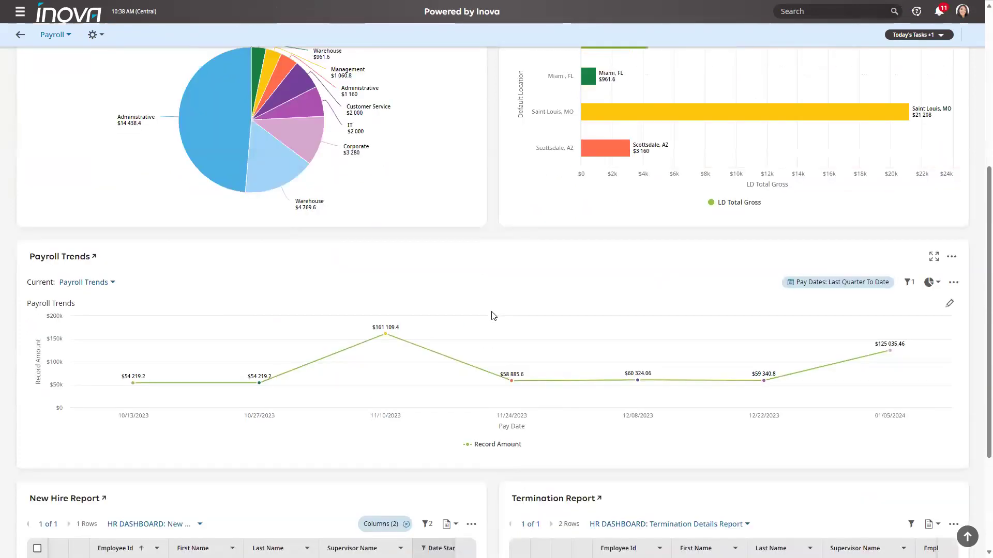
scroll(493, 314, down, 4)
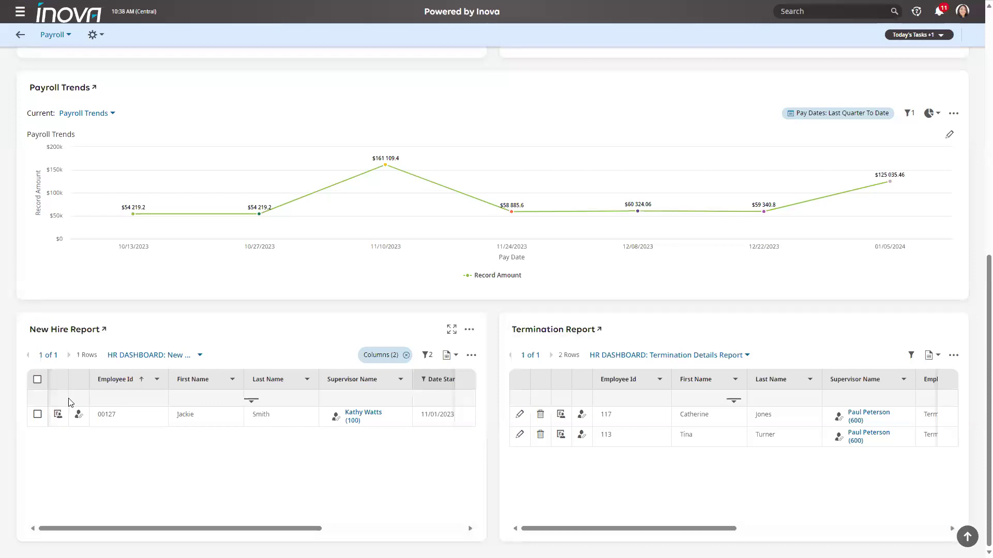
scroll(467, 447, up, 8)
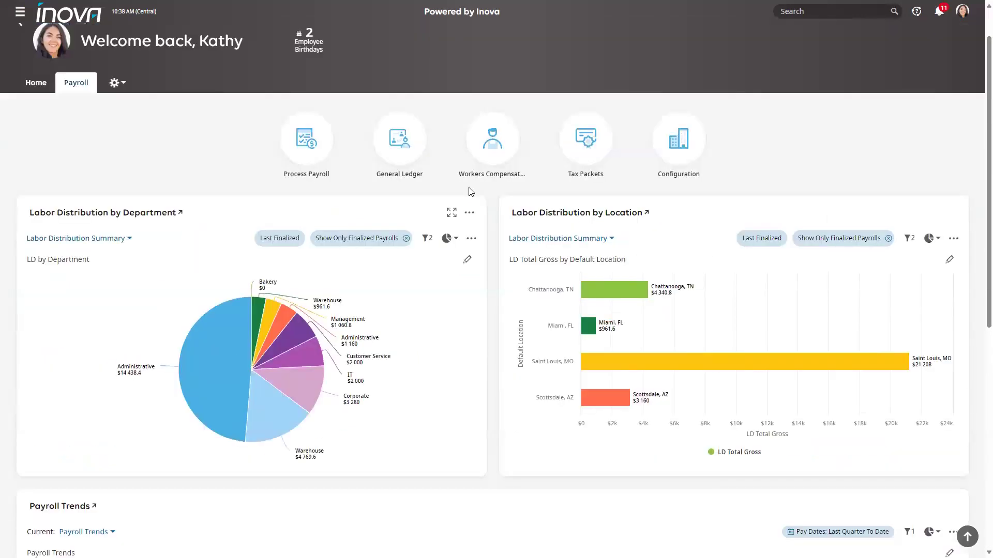
scroll(480, 407, down, 3)
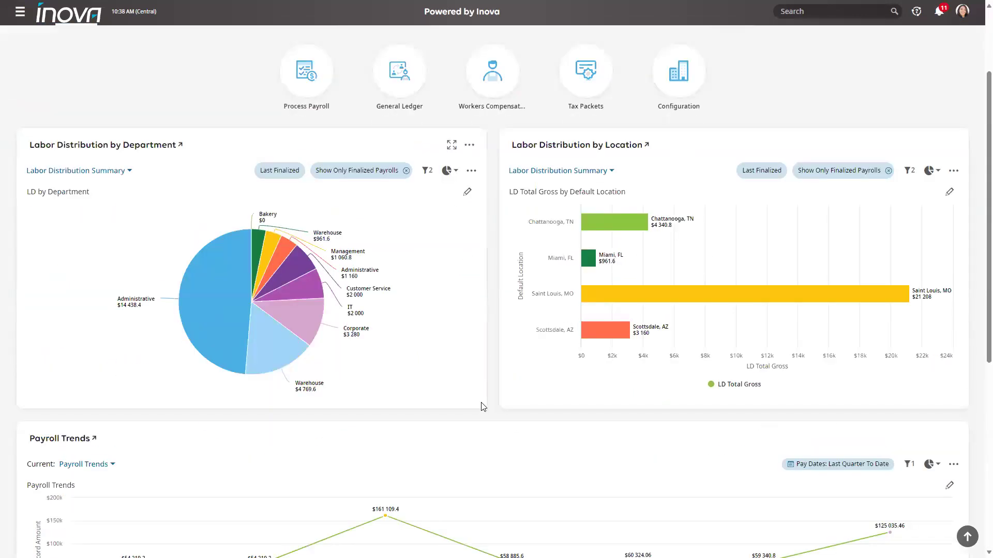
scroll(481, 406, up, 3)
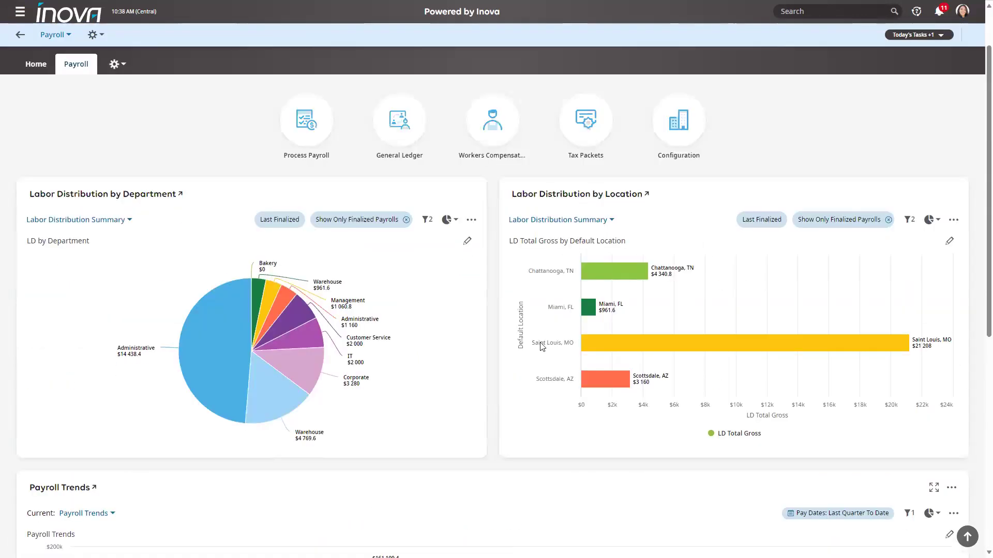
- Go back home and open the Report Hub from the Reporting menu
click(34, 130)
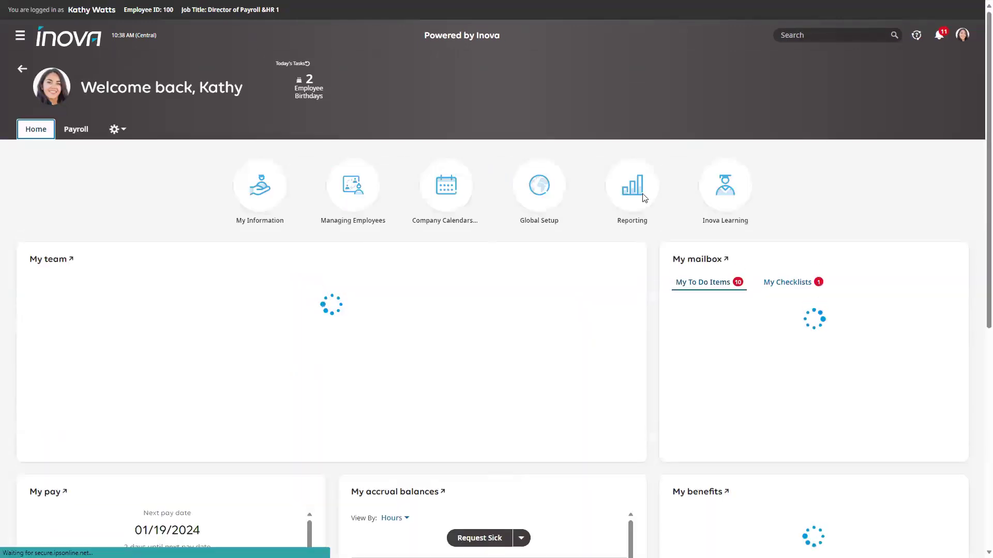
click(636, 198)
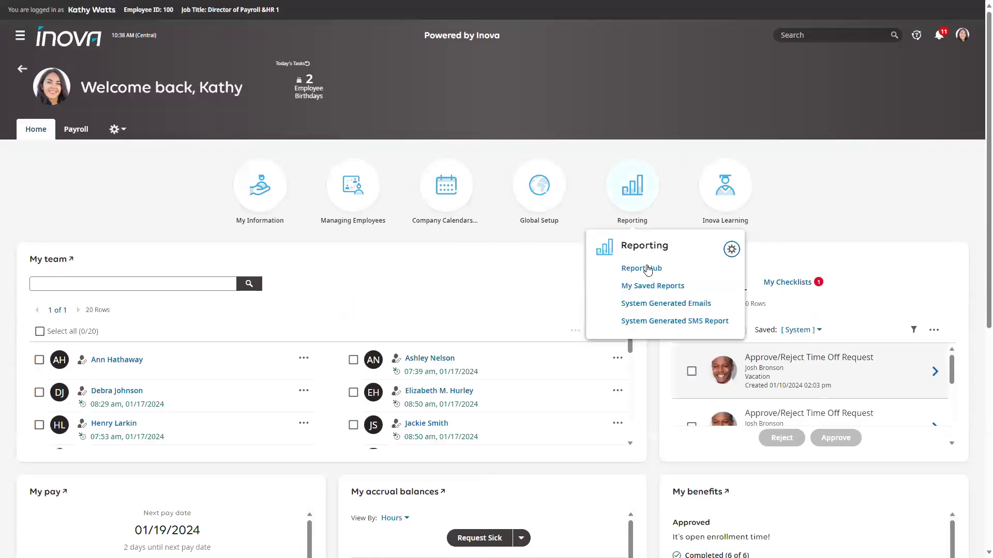
click(649, 268)
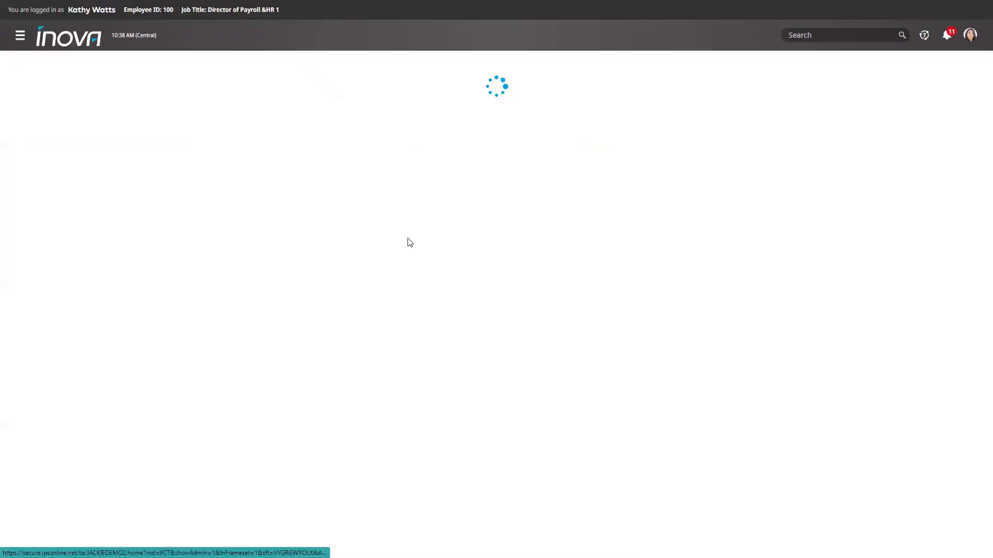
scroll(491, 305, down, 1)
scroll(491, 305, down, 1)
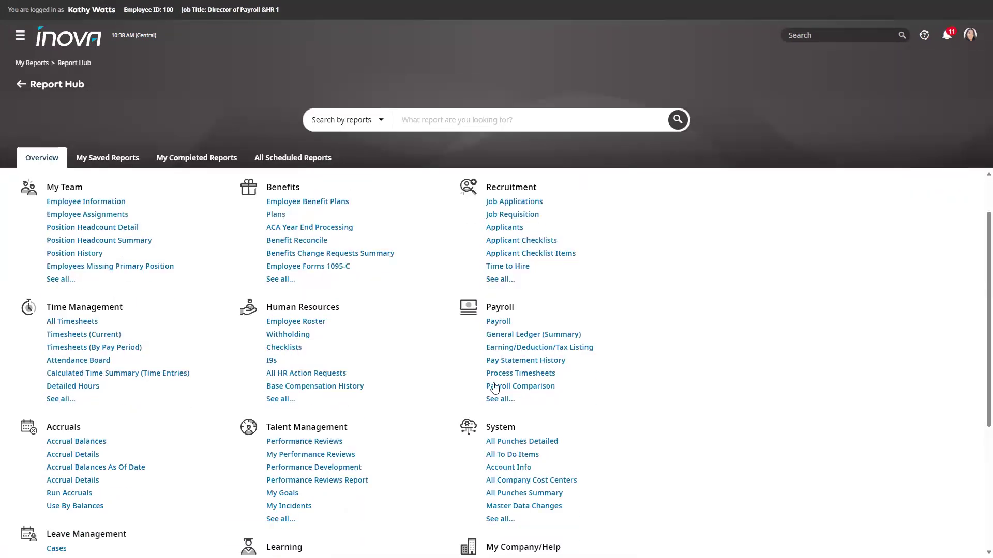
- List all Payroll reports, scroll through them, then leave the Report Hub
click(500, 399)
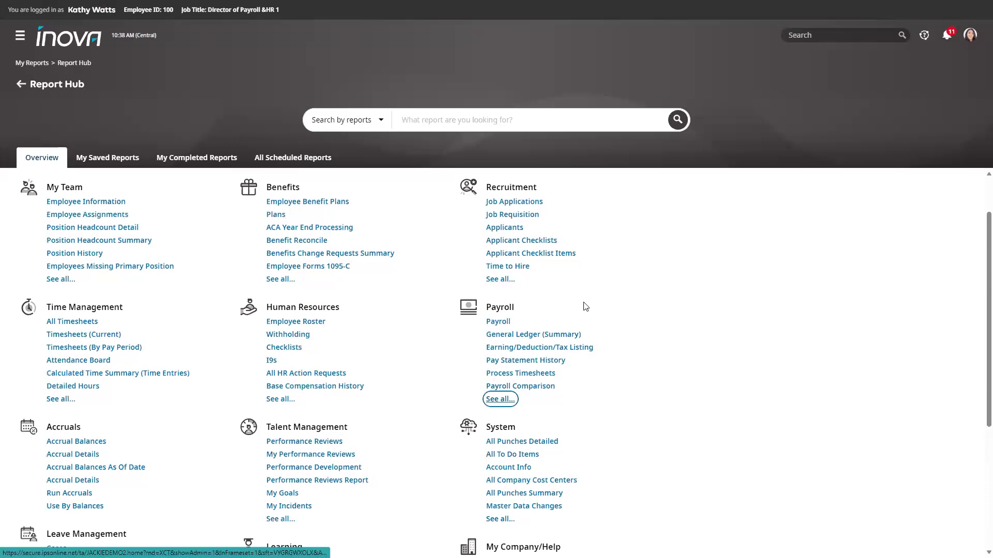
scroll(587, 315, down, 1)
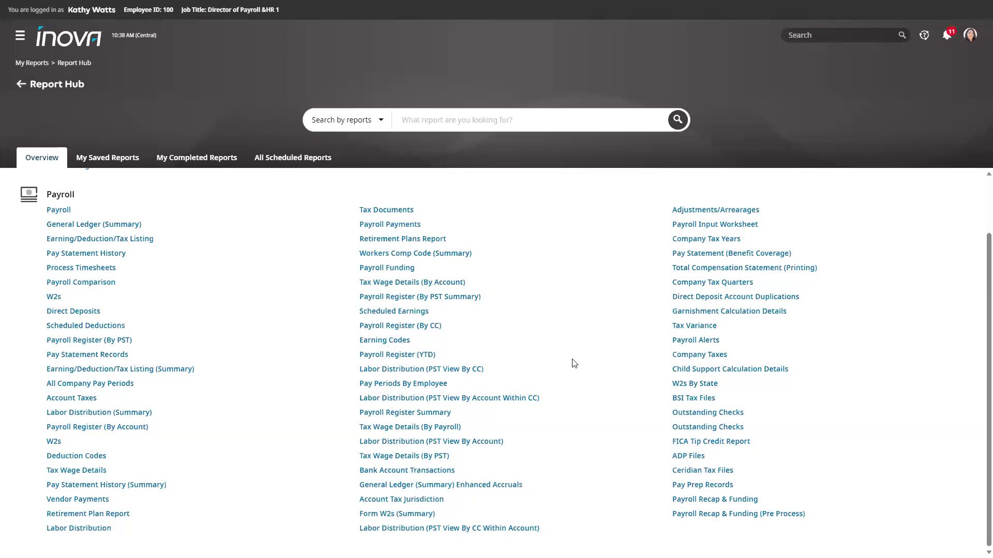
click(17, 85)
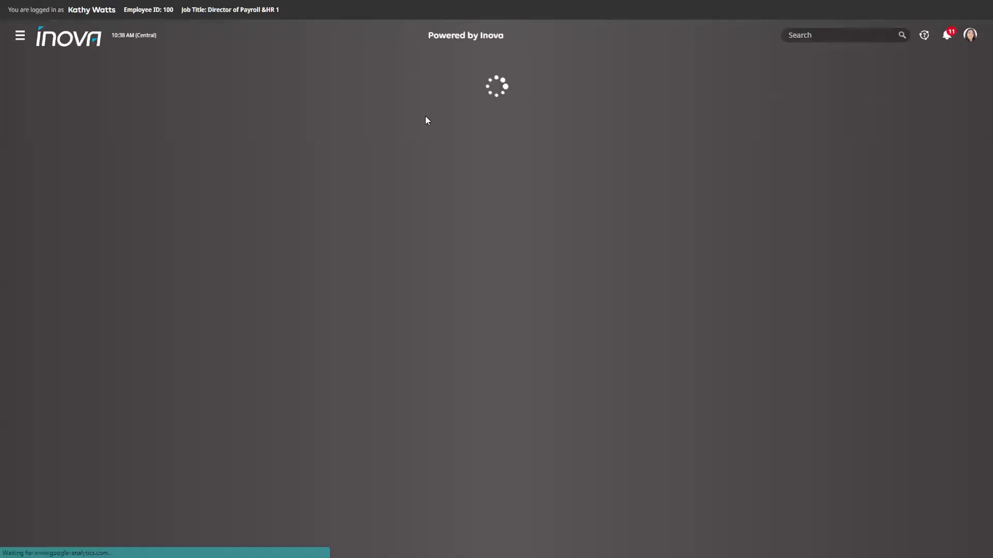
- Go to 2. Process Payroll from the Payroll dashboard and start prep for Regular 02/02/2024
click(76, 129)
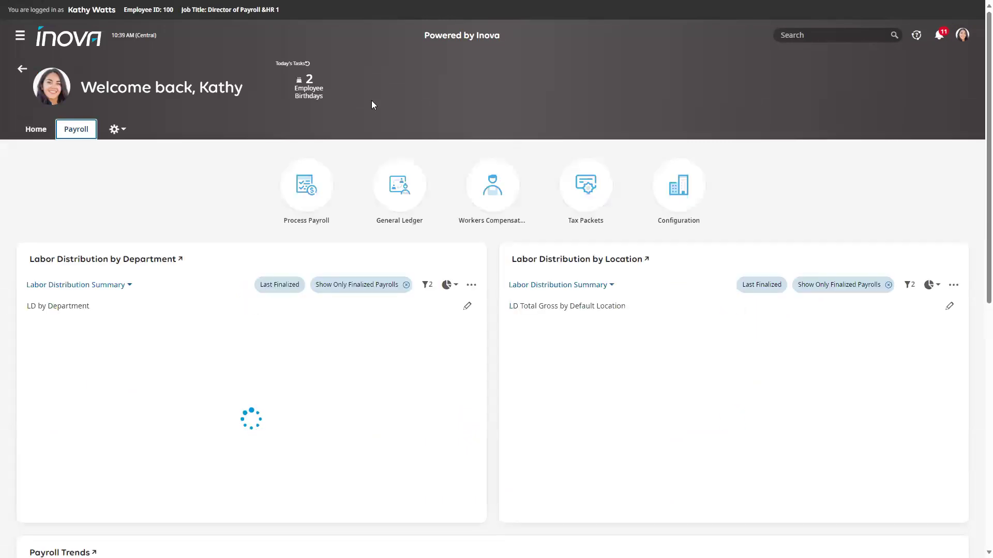
click(313, 194)
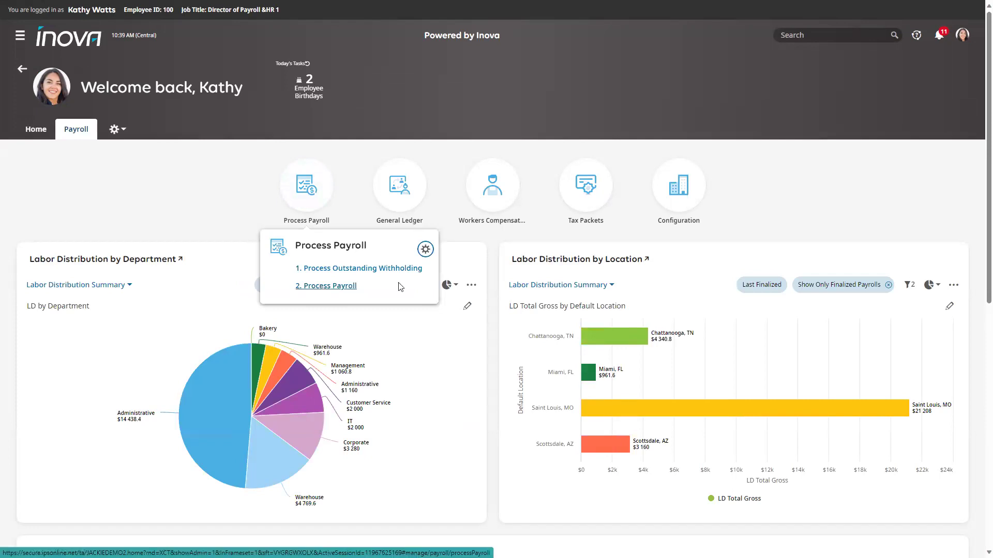
click(321, 287)
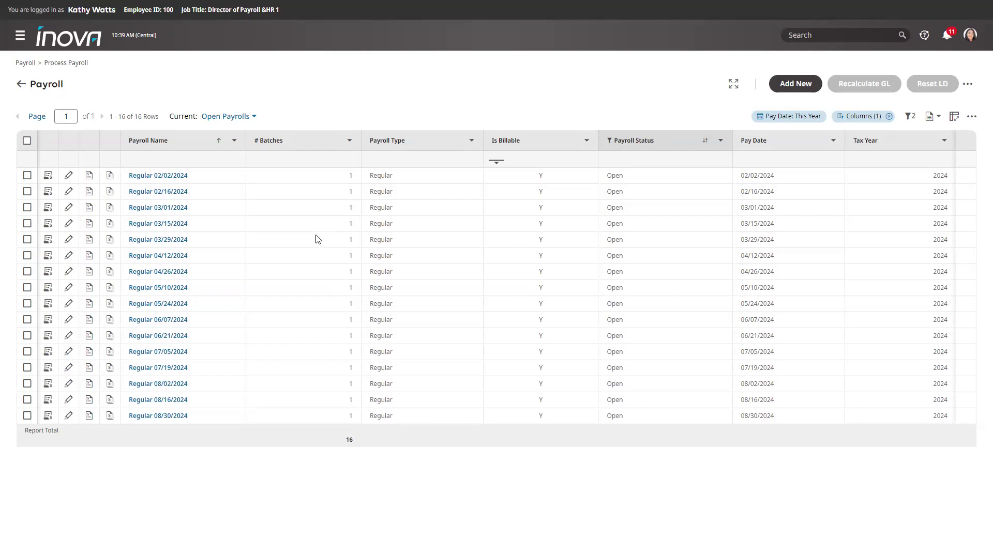
click(47, 177)
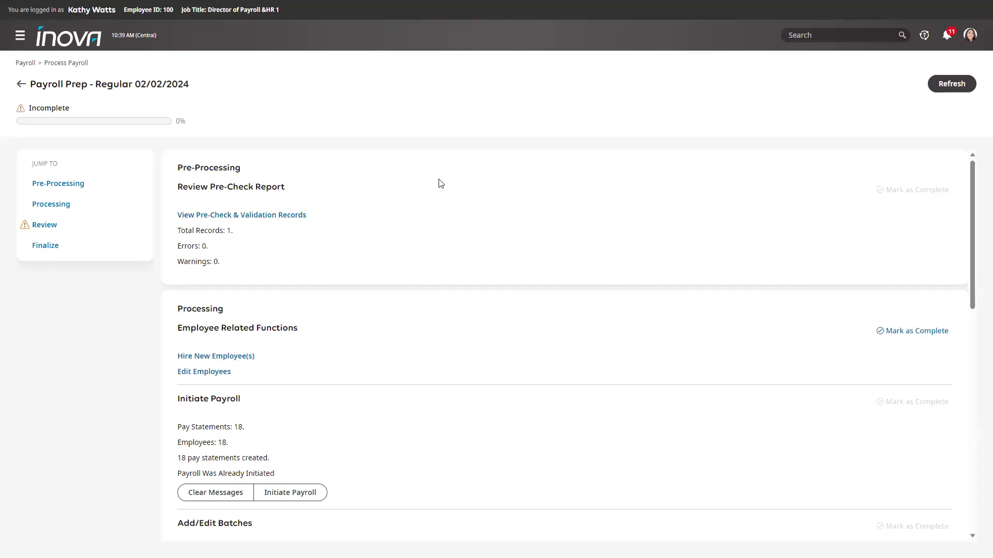
- Open the pre-check and validation records under Review Pre-Check Report
click(291, 217)
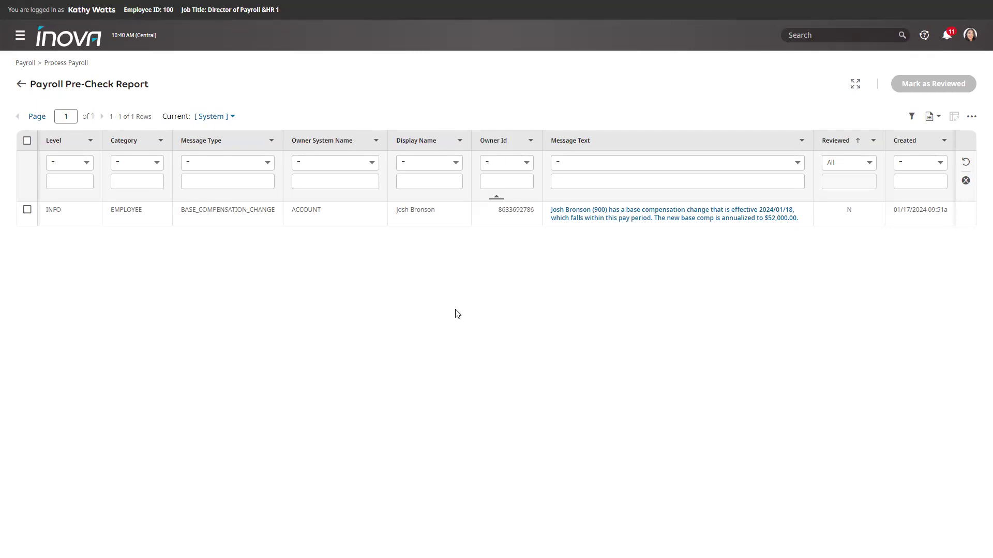
- Return to the Regular 02/02/2024 prep checklist and scroll to the Processing section
click(21, 84)
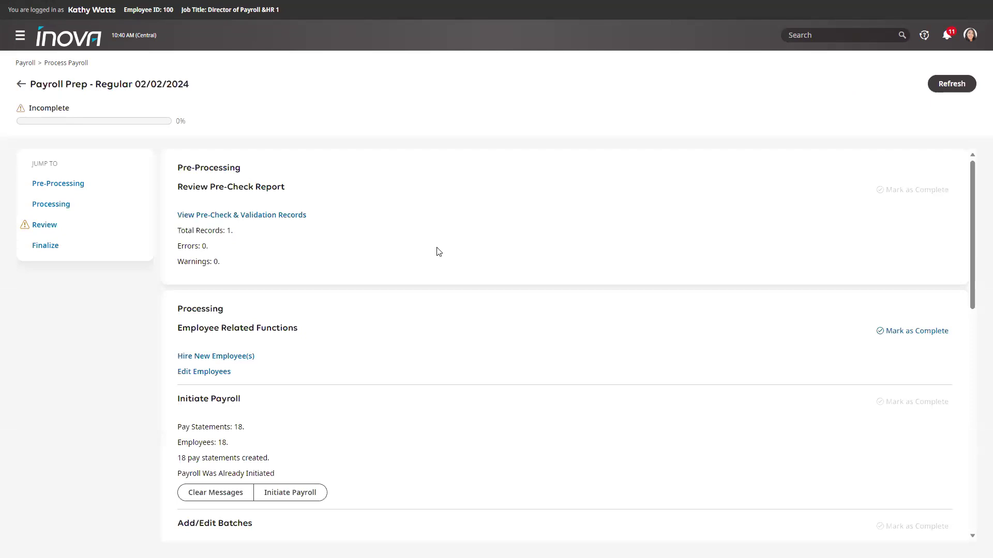
scroll(437, 251, down, 1)
scroll(425, 220, down, 1)
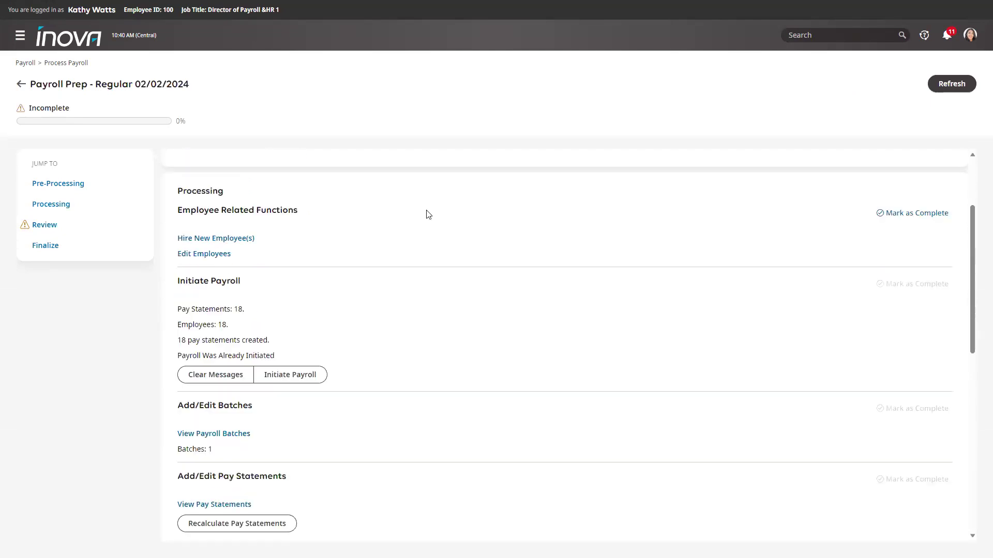
scroll(440, 229, up, 1)
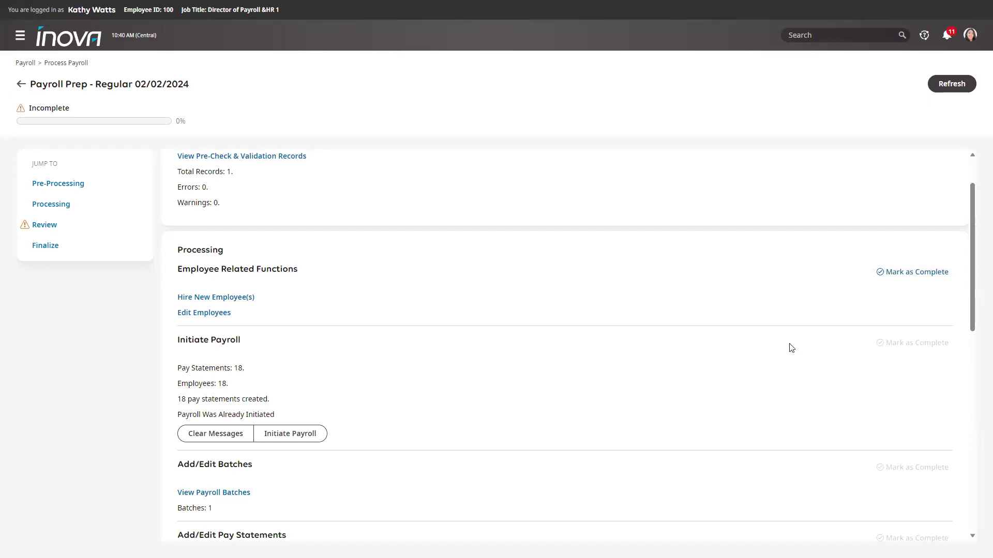
scroll(349, 239, down, 1)
scroll(310, 196, up, 2)
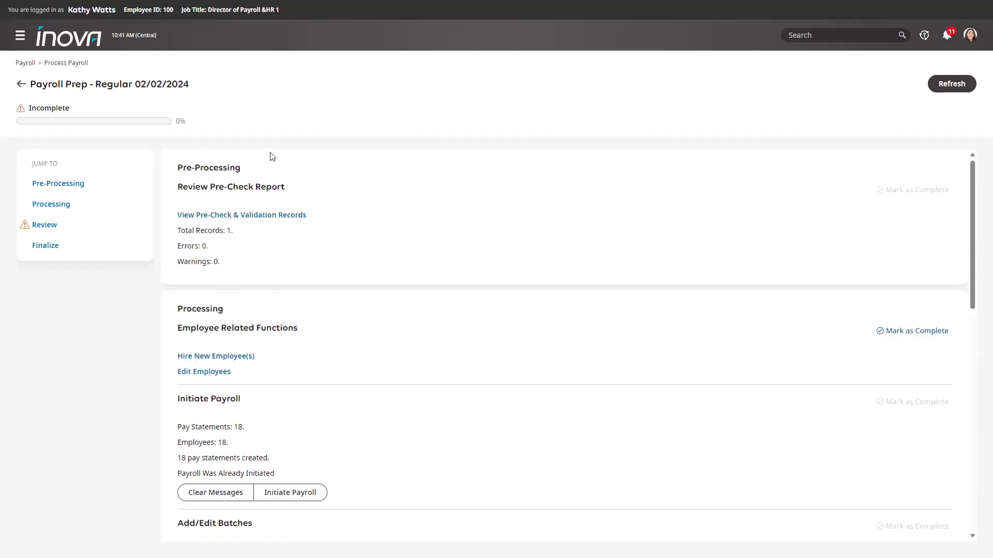
scroll(331, 307, down, 1)
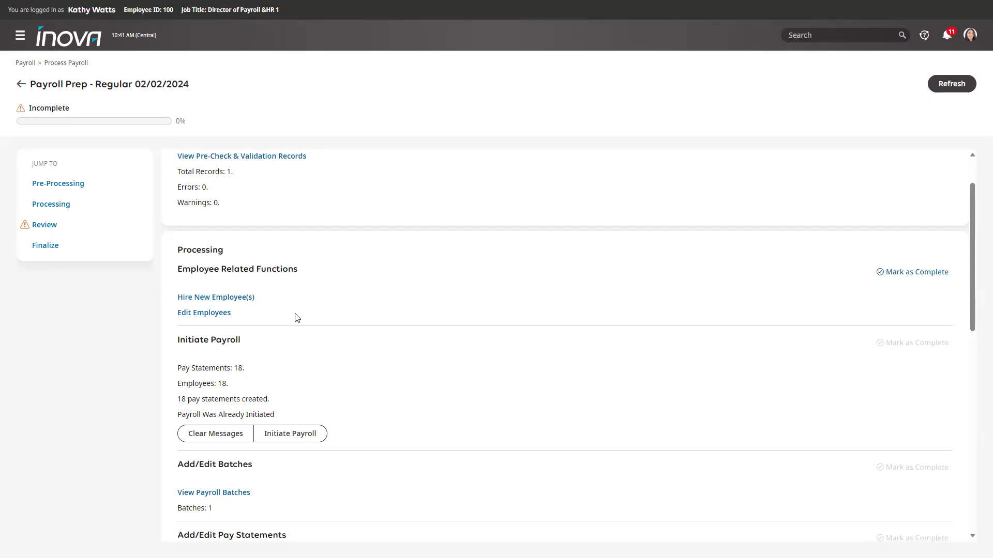
- Mark the Employee Related Functions step complete
click(900, 277)
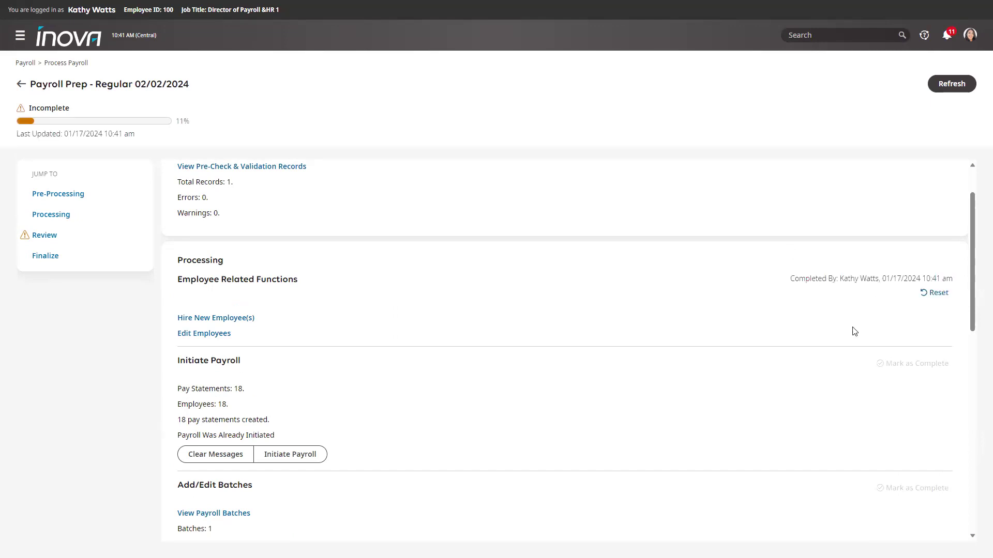
scroll(808, 364, down, 1)
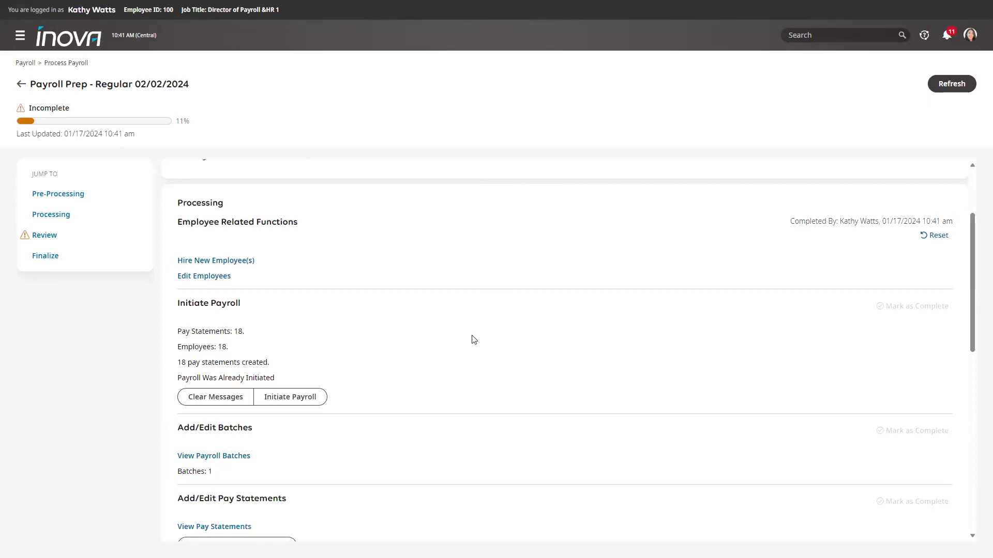
scroll(460, 335, down, 1)
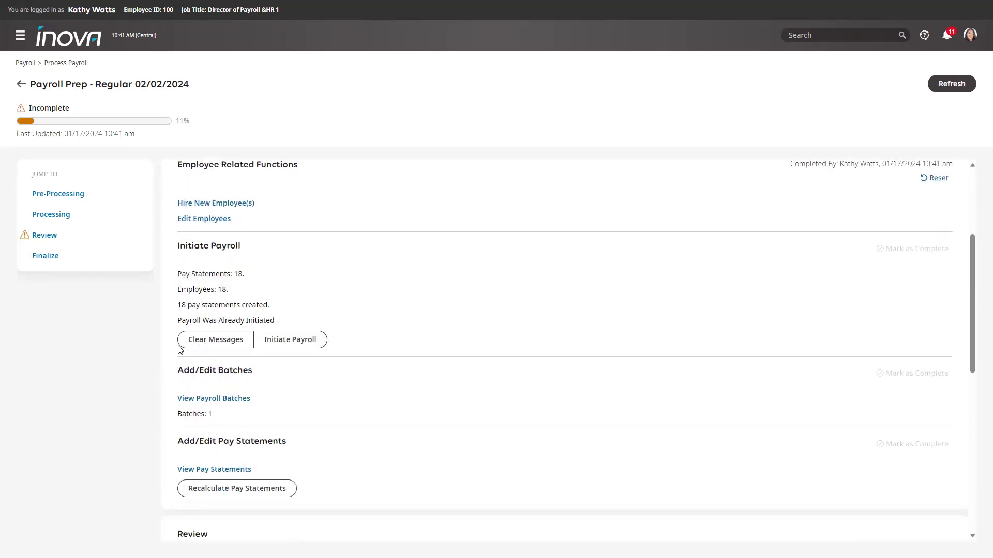
- Initiate the payroll run and open the list of payroll batches
click(291, 344)
scroll(450, 293, down, 1)
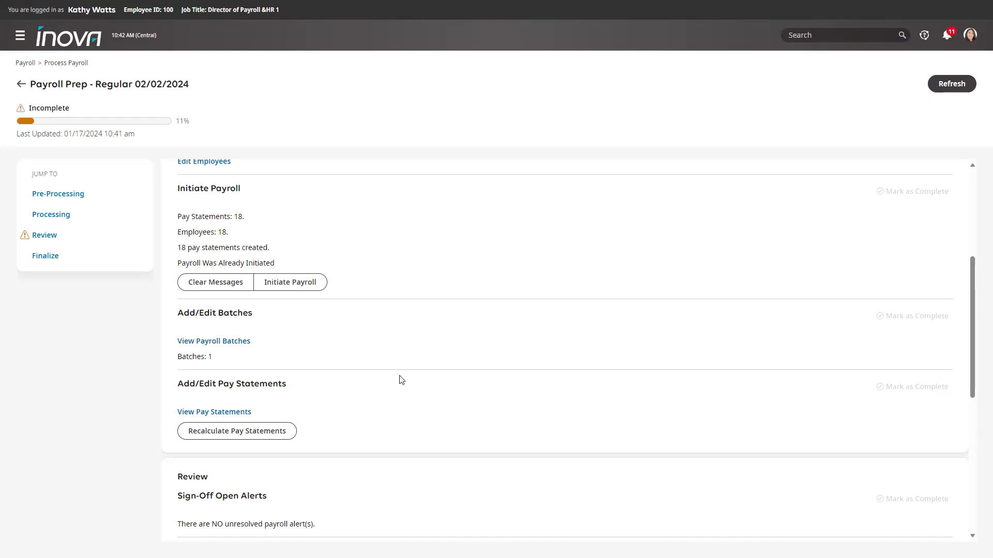
click(228, 345)
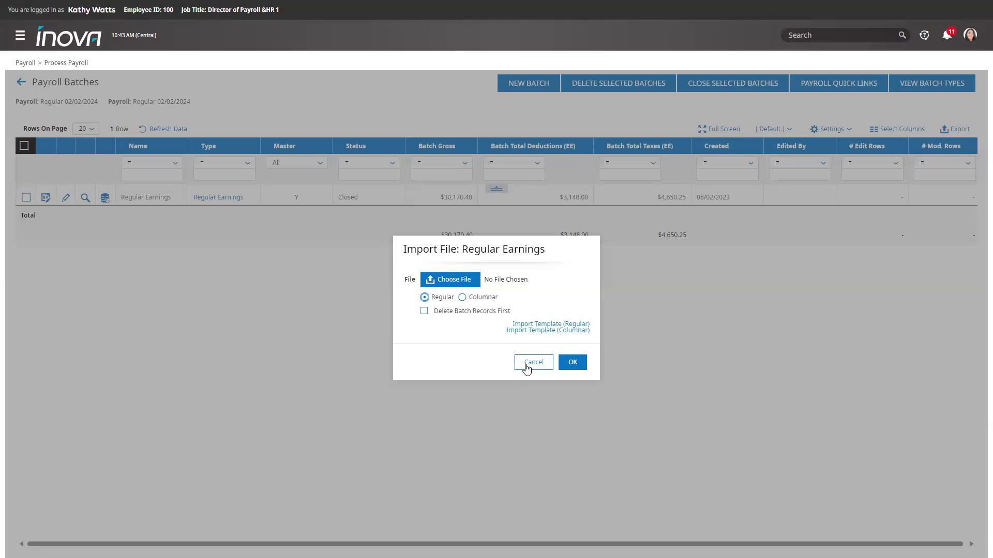
- Cancel the Import File dialog without choosing a file
click(527, 365)
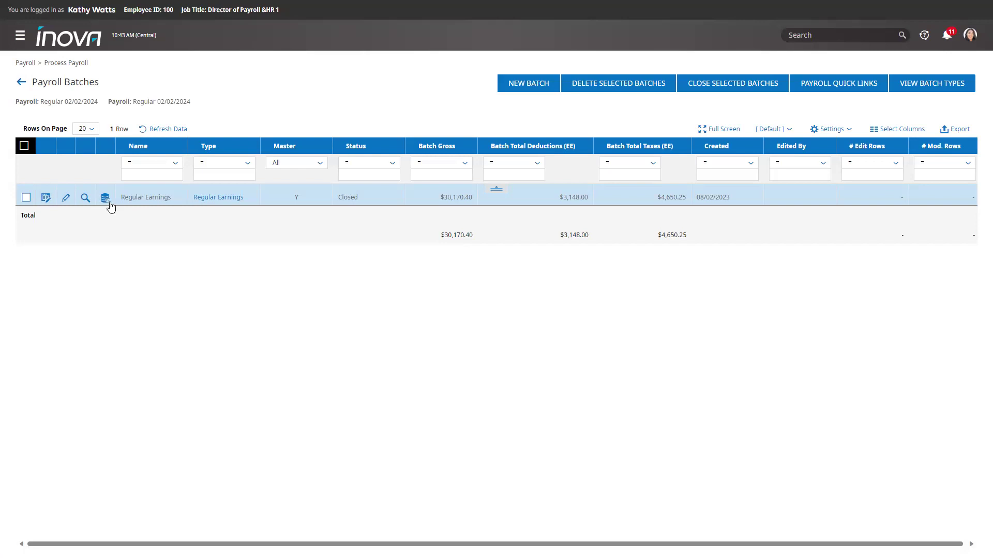
- In the Regular Earnings records, give row two 12 regular hours and a 500 bonus, row five a 200 bonus
click(45, 200)
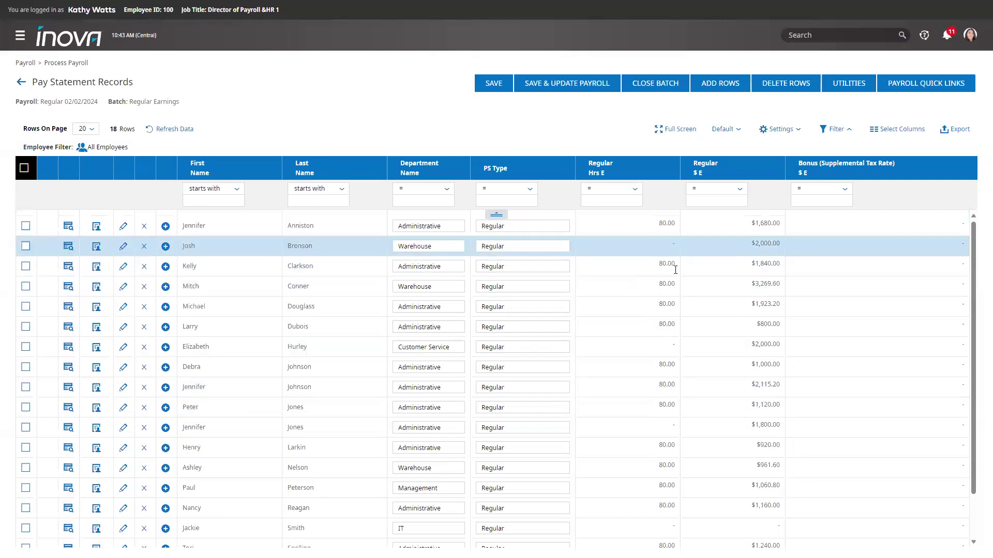
click(644, 246)
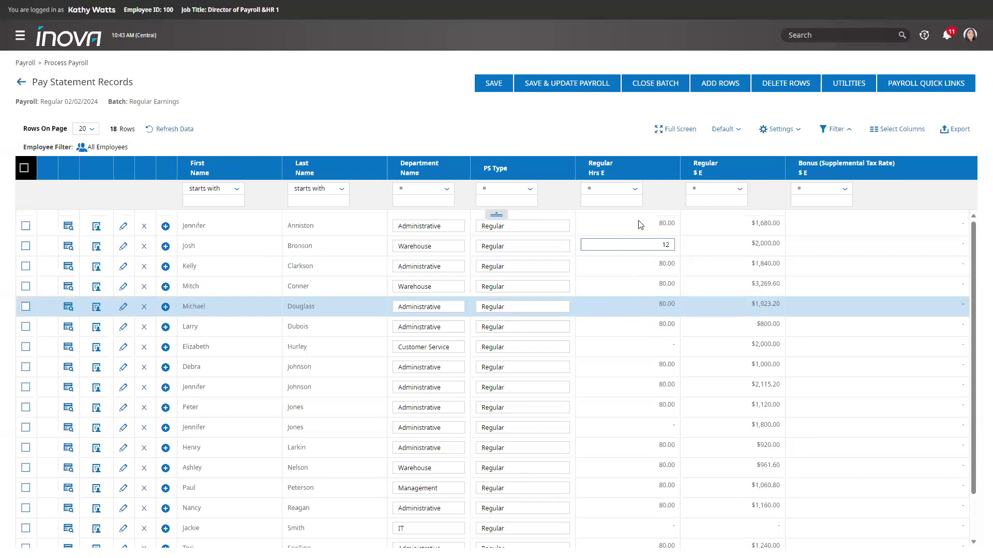
key(Tab)
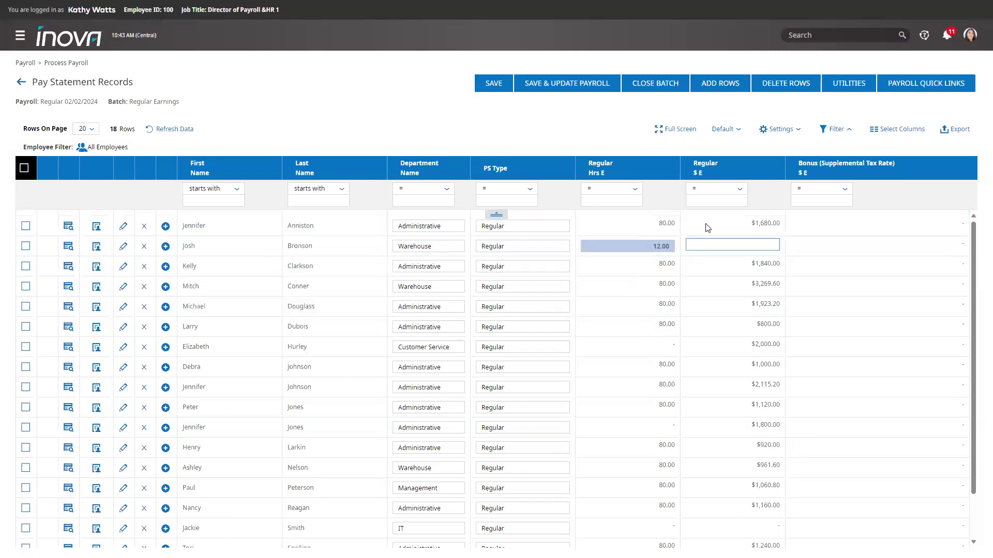
click(818, 249)
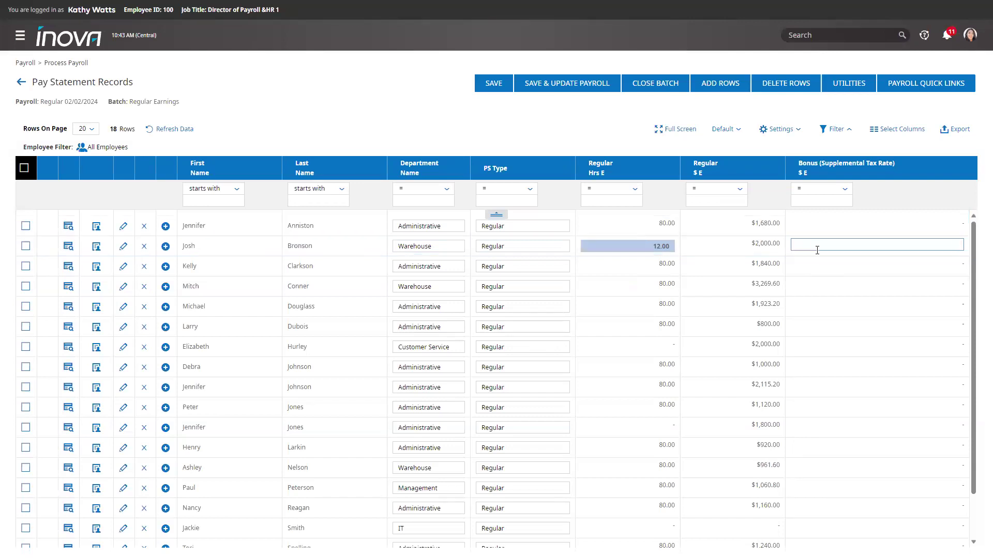
text(500)
click(832, 306)
text(200)
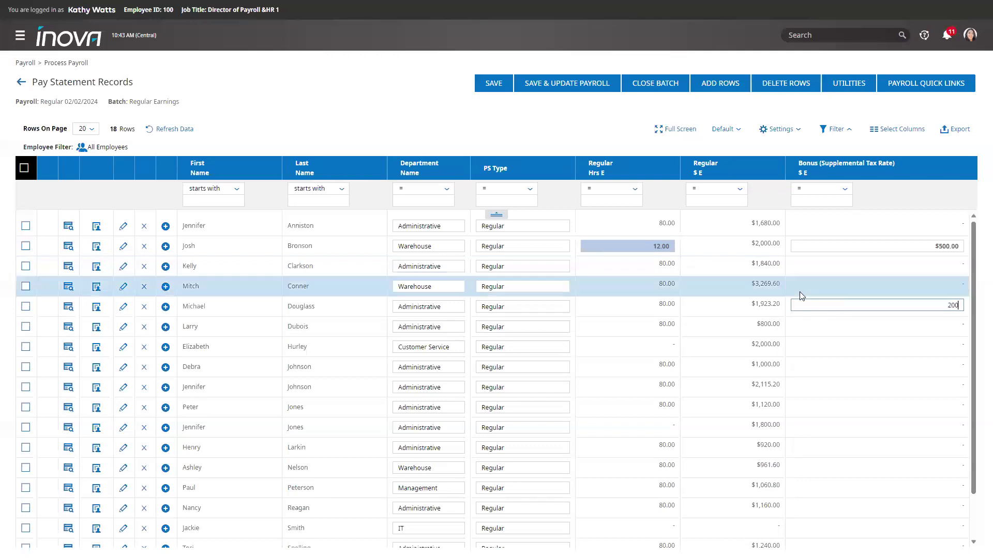
scroll(801, 295, down, 1)
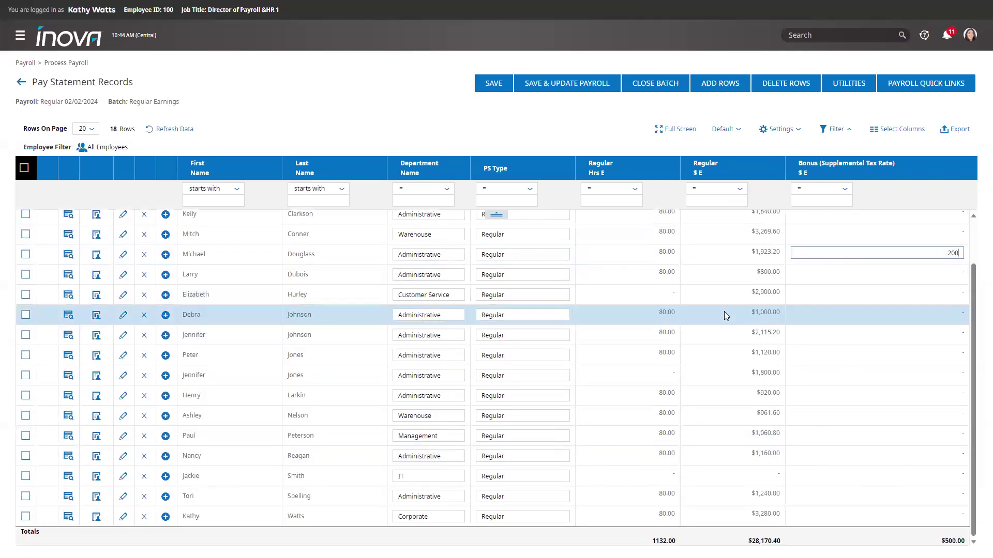
scroll(723, 311, up, 1)
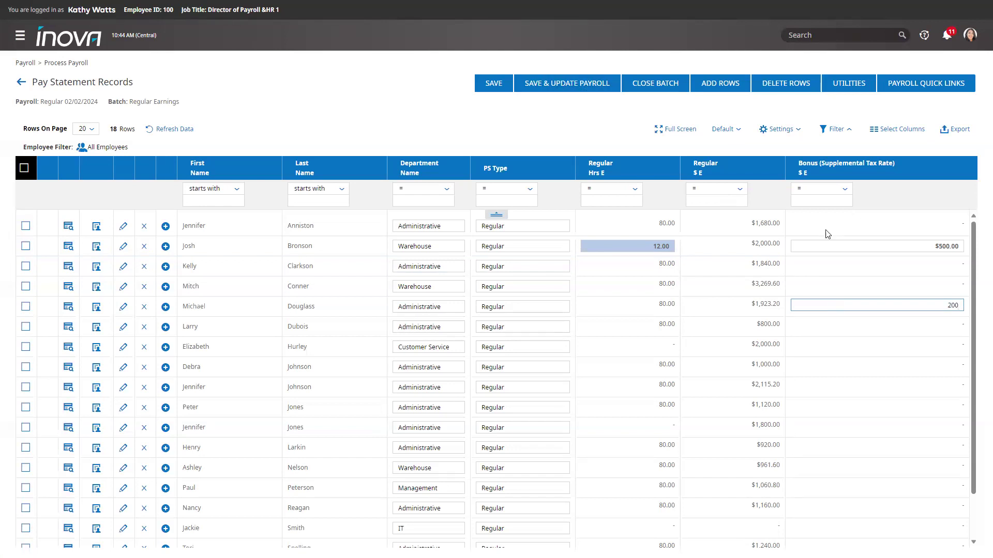
- Close the Regular Earnings batch from the Payroll Batches list
click(24, 84)
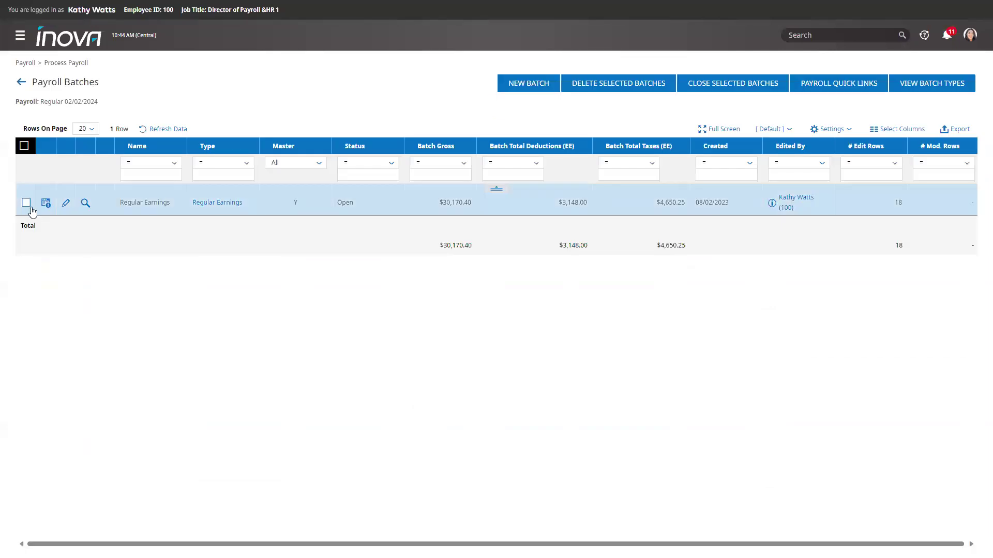
click(29, 207)
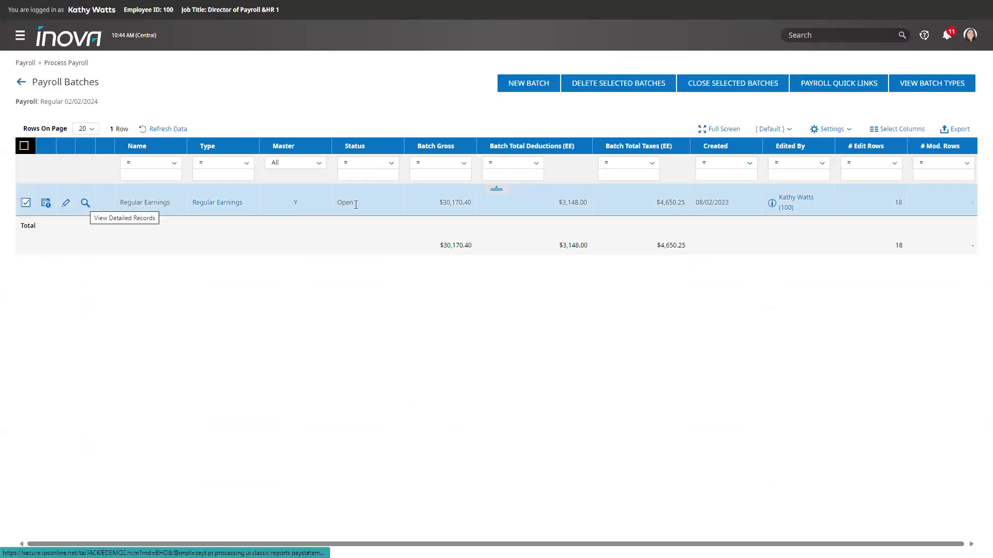
click(744, 92)
click(593, 339)
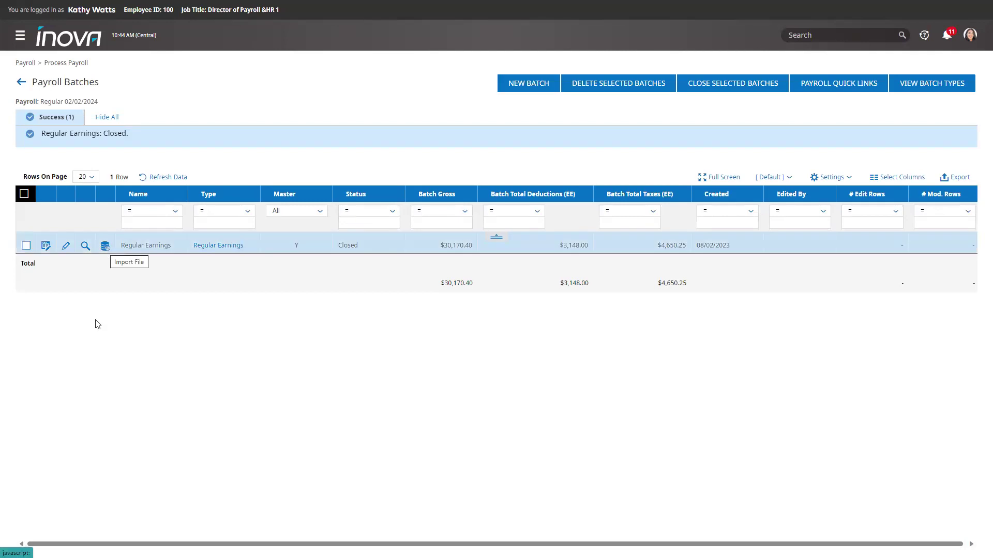
- Return to the Regular 02/02/2024 prep checklist, now showing 1 batch at 11%
click(21, 82)
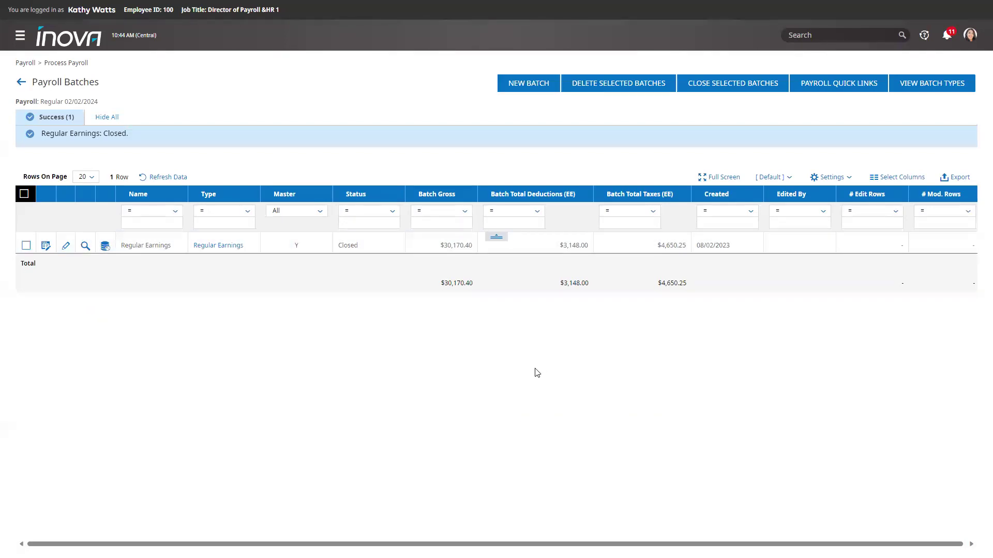
scroll(539, 372, down, 5)
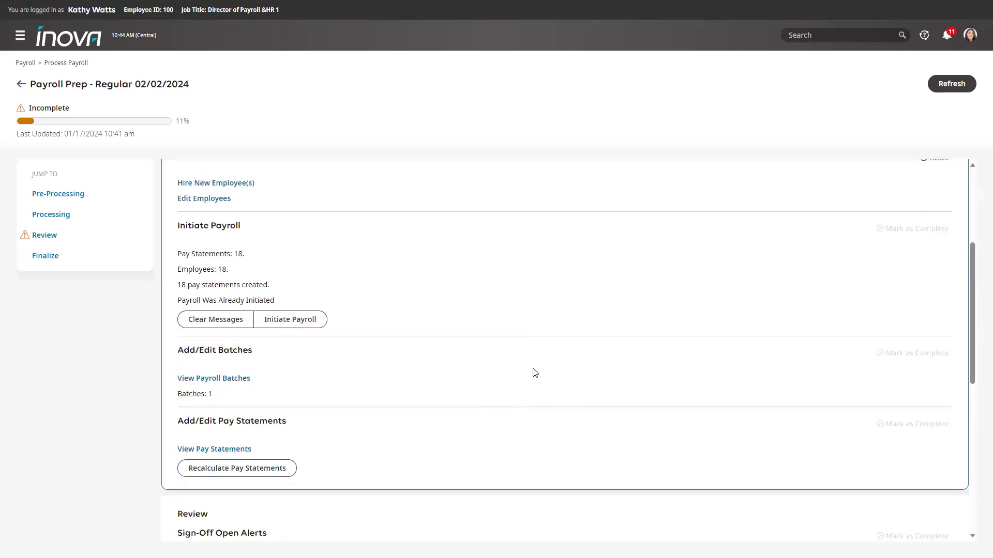
scroll(535, 373, down, 2)
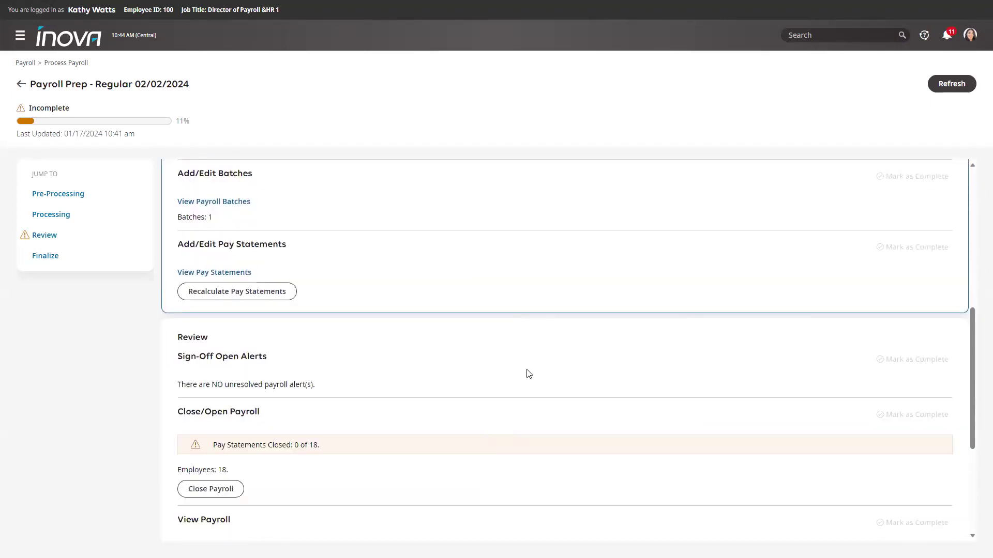
scroll(527, 372, down, 4)
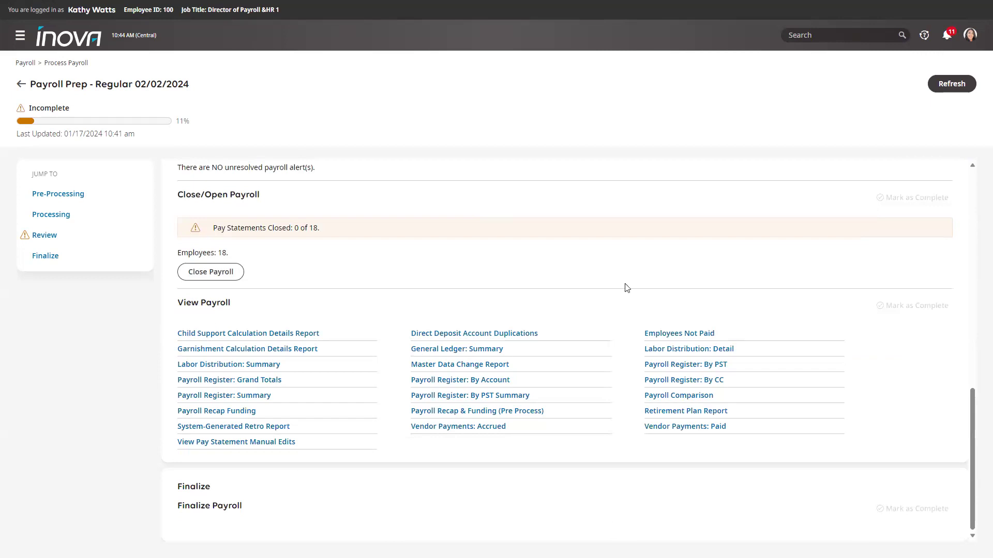
scroll(396, 357, up, 4)
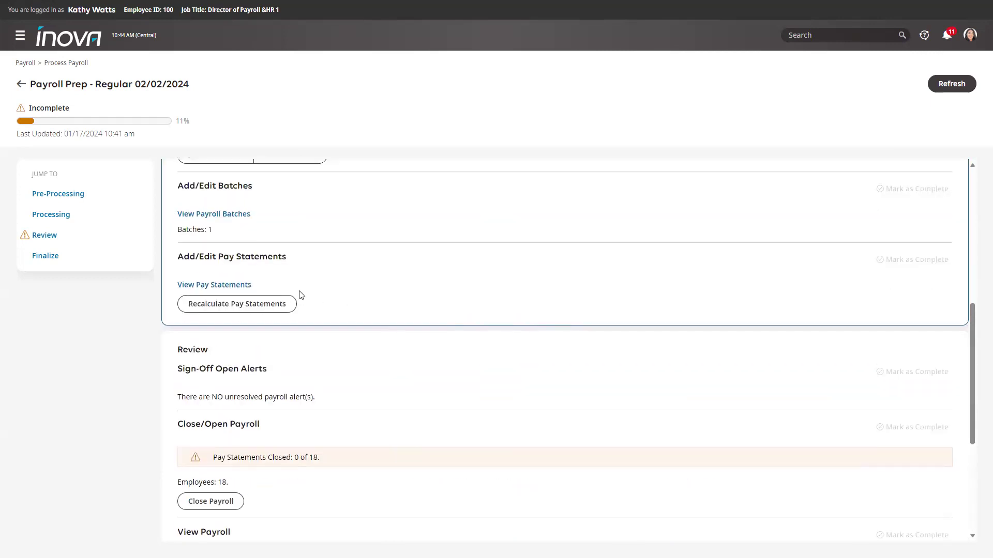
- Open the pay statements, preview the first employee's (2,000.00 gross, 1,541.73 net), then close it
click(222, 287)
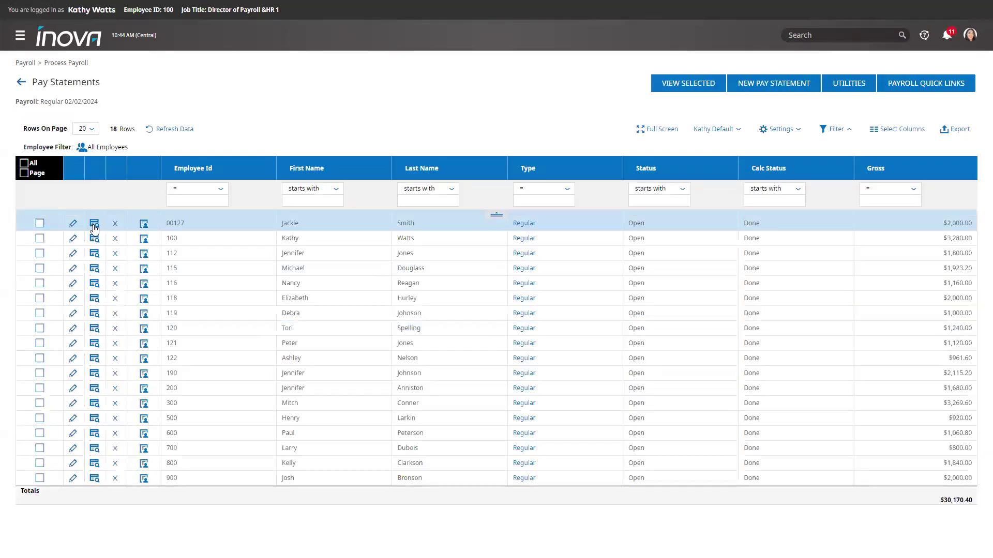
click(94, 225)
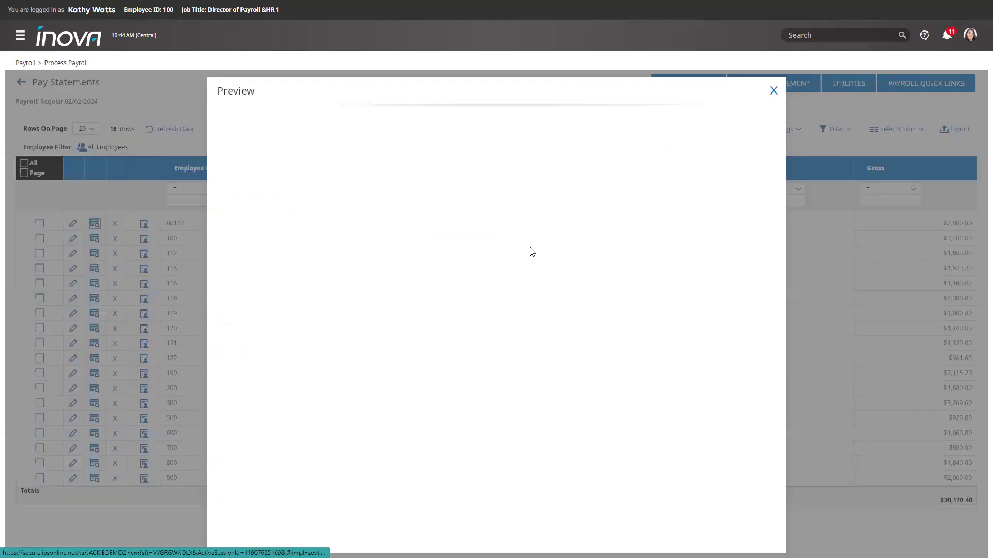
scroll(529, 248, down, 5)
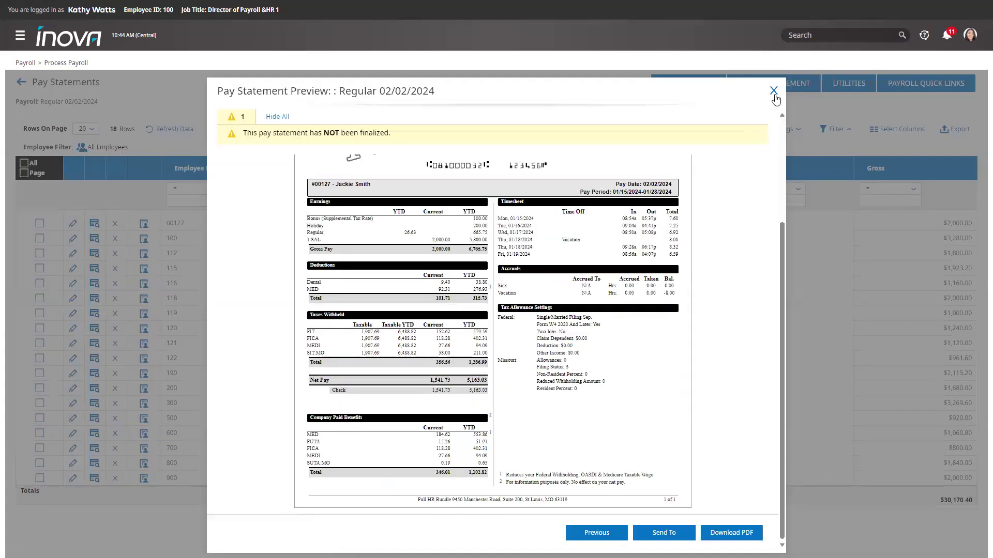
click(772, 91)
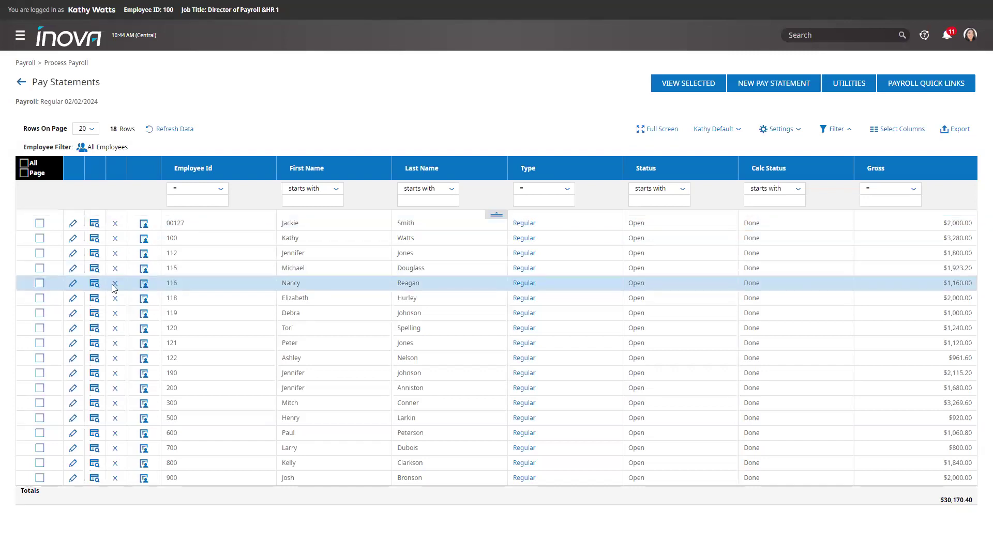
- On the $1,160.00 pay statement, add a $50 Bonus (Supplemental Tax Rate) and set Dental to 20.00
click(72, 286)
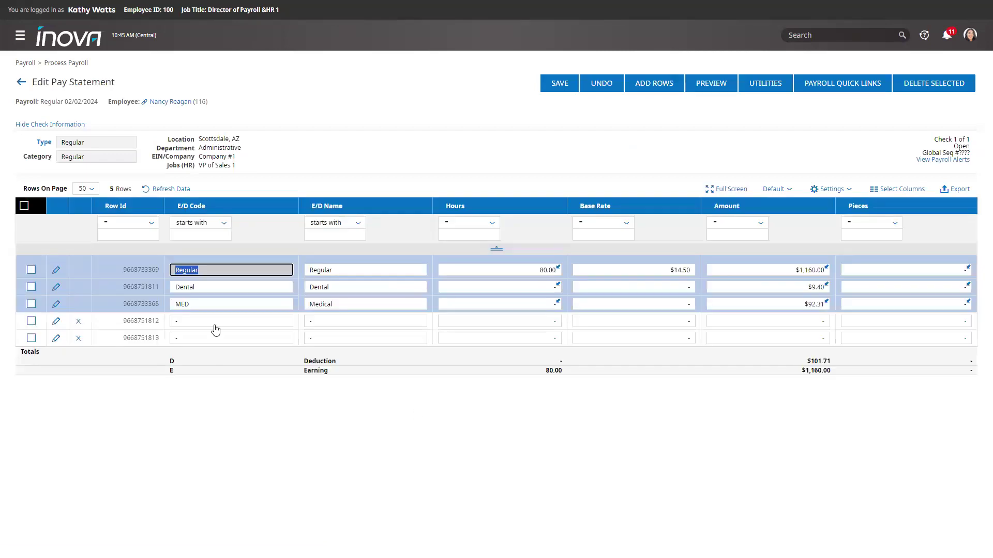
click(237, 323)
click(250, 119)
click(640, 327)
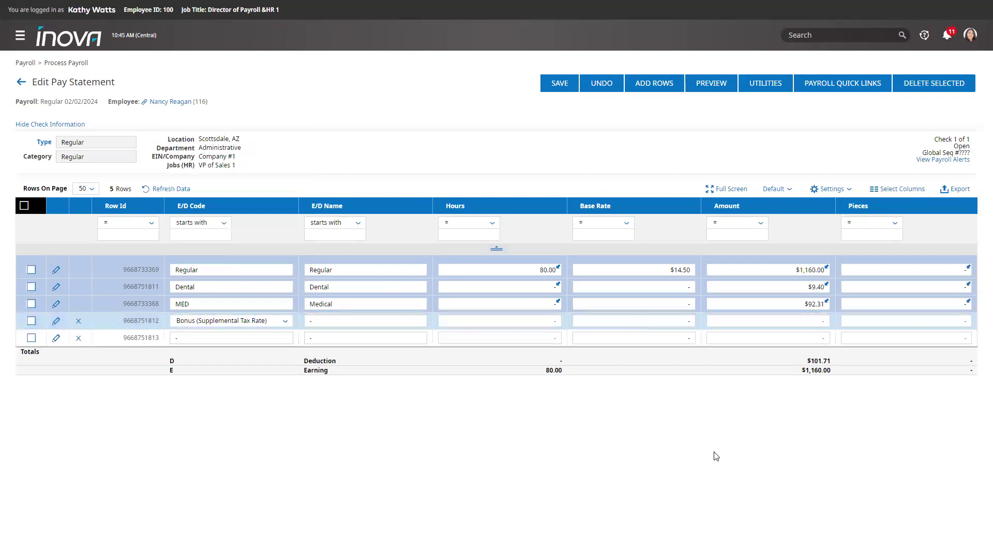
click(745, 323)
text(50)
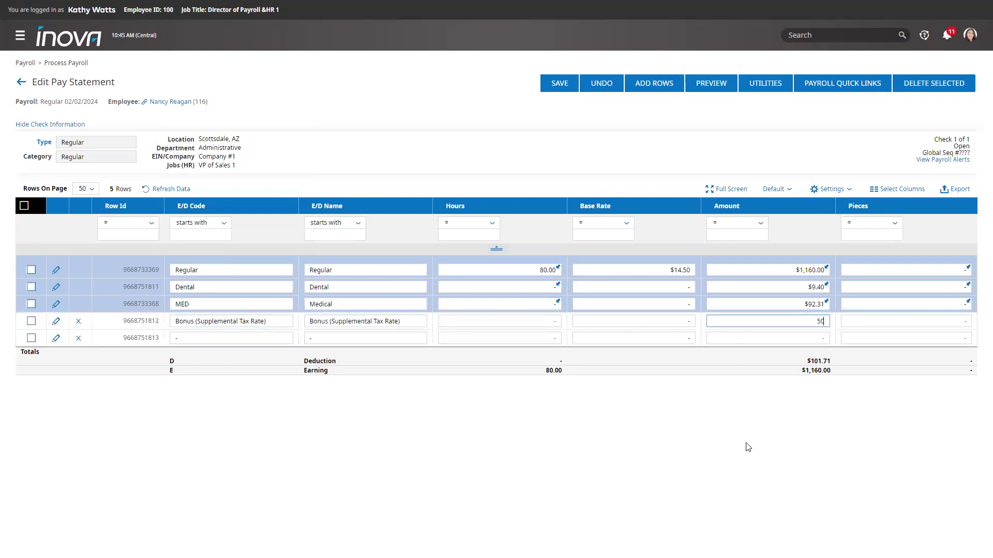
click(563, 86)
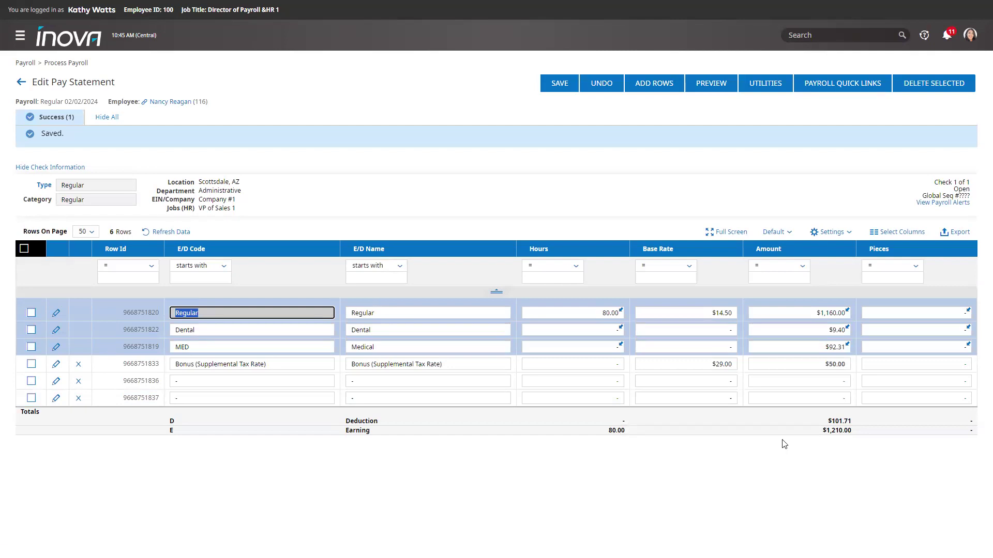
click(826, 334)
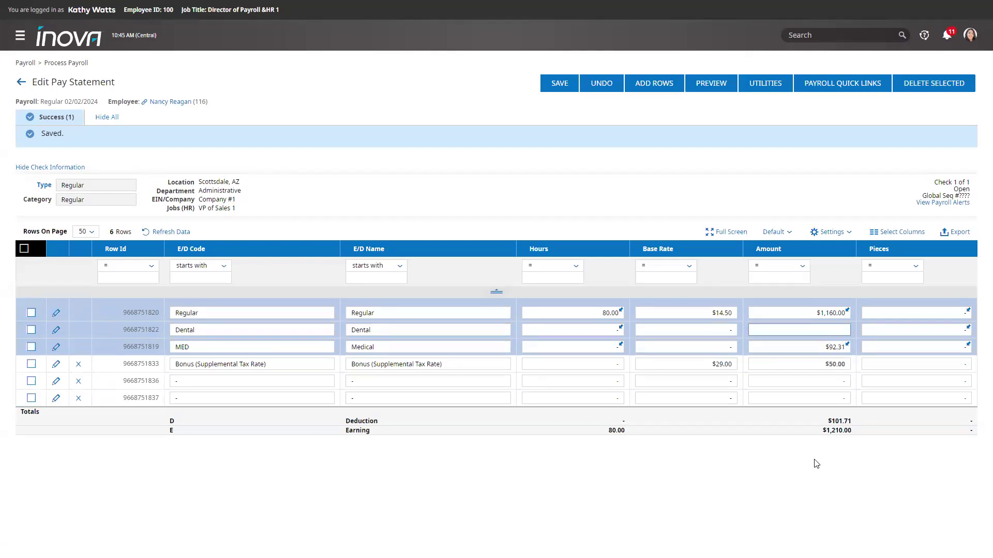
text(20.00)
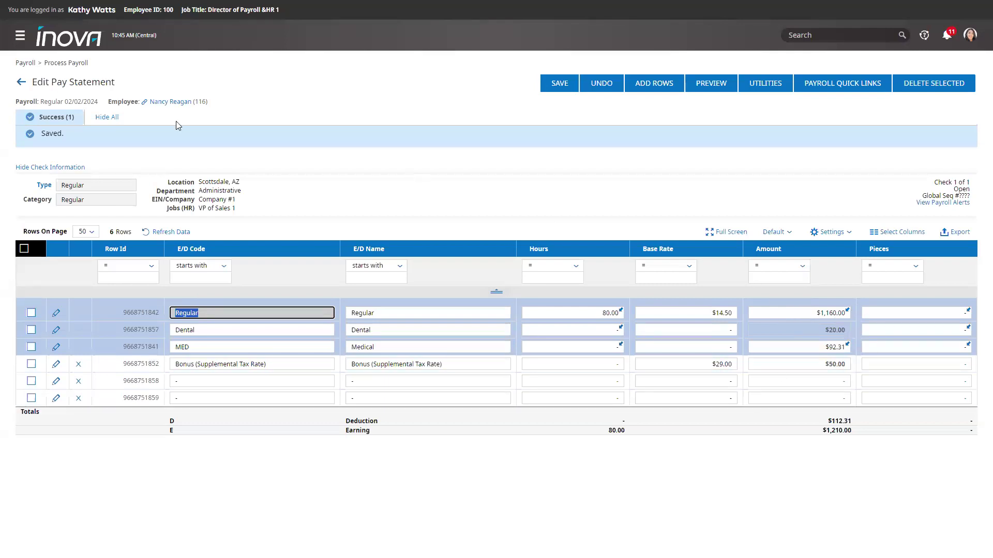
- From the Payroll Prep checklist, close the Regular 02/02/2024 payroll and confirm with Yes
click(107, 117)
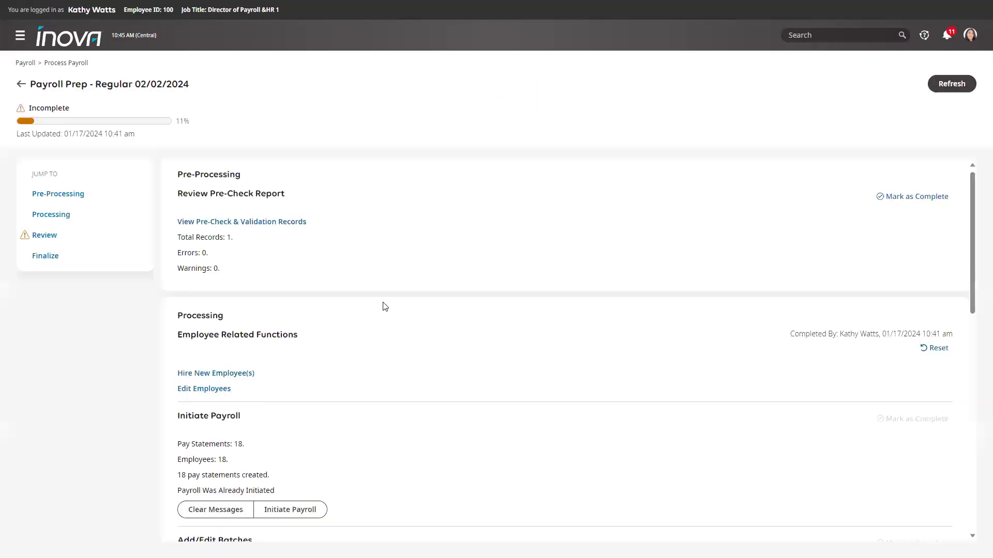
scroll(384, 306, down, 8)
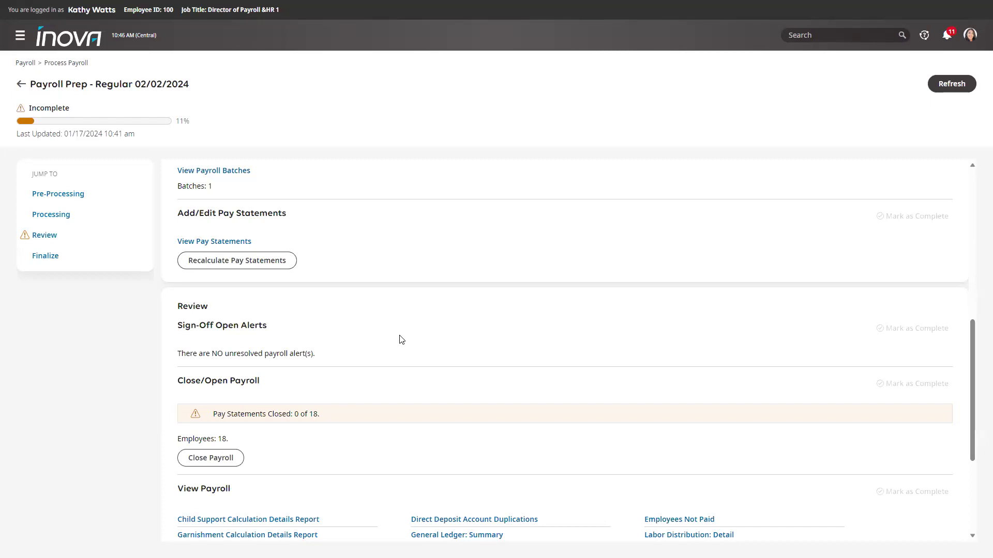
scroll(404, 338, down, 1)
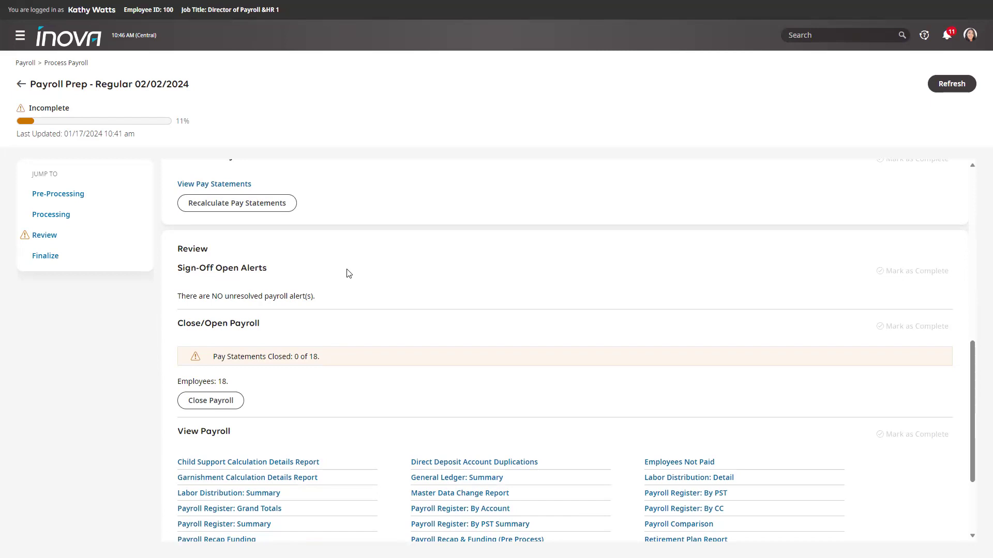
scroll(362, 276, down, 2)
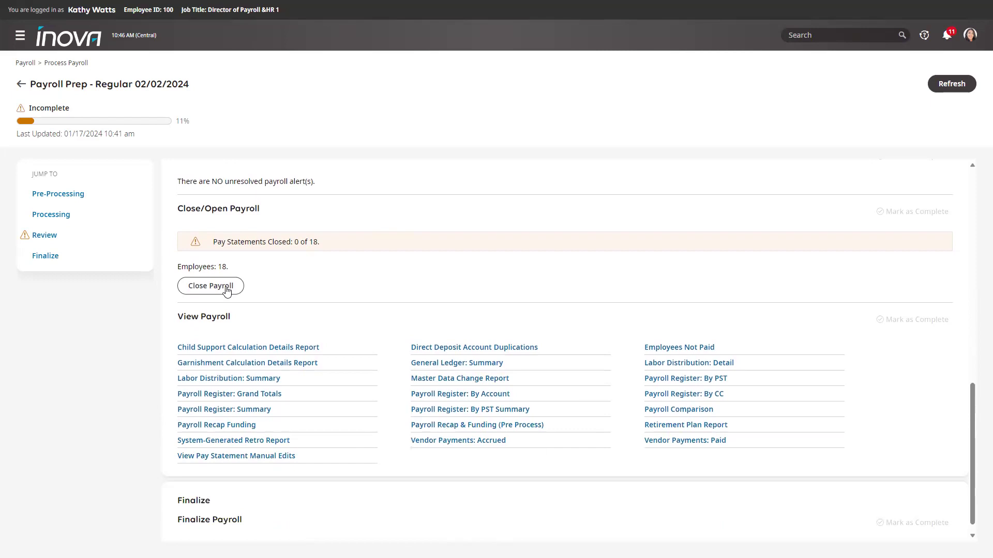
click(227, 291)
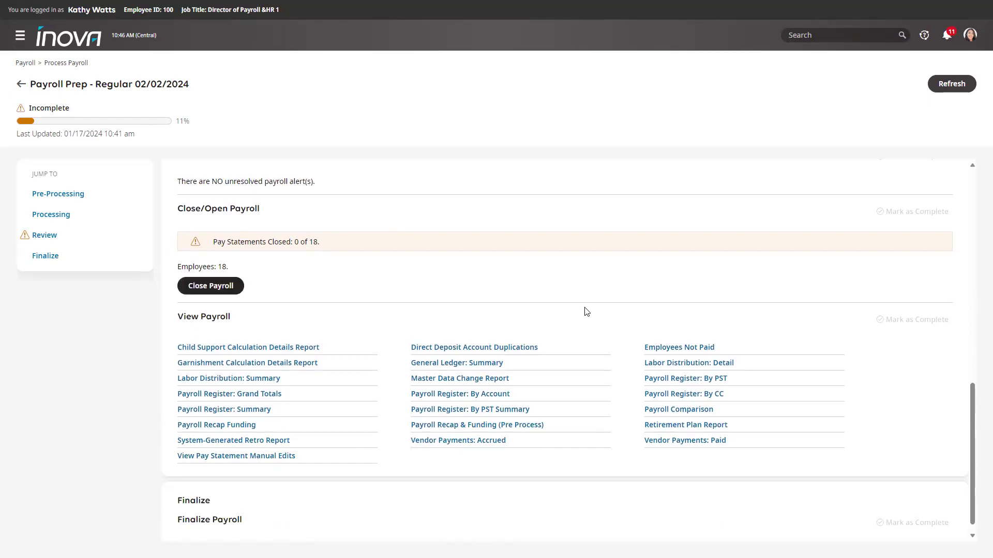
click(579, 303)
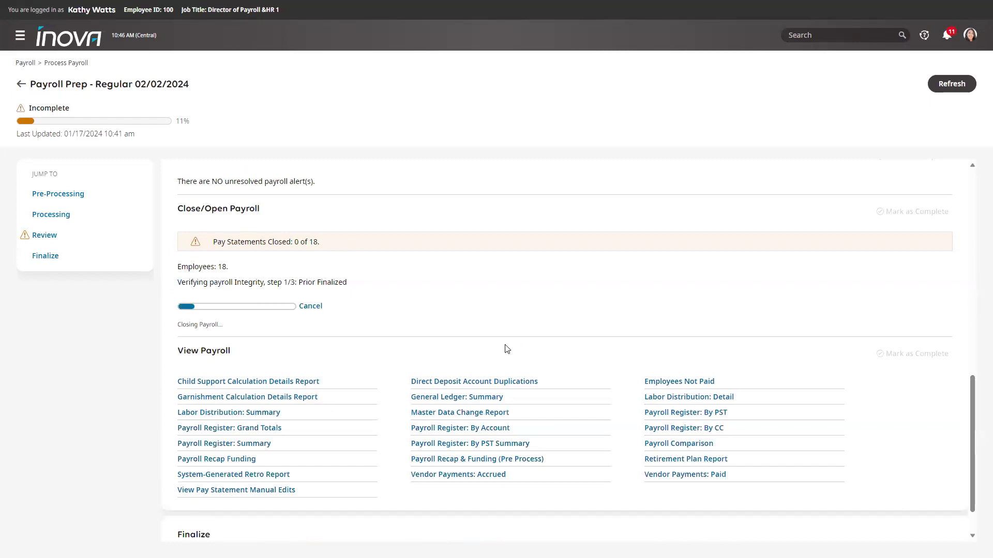
scroll(507, 334, down, 1)
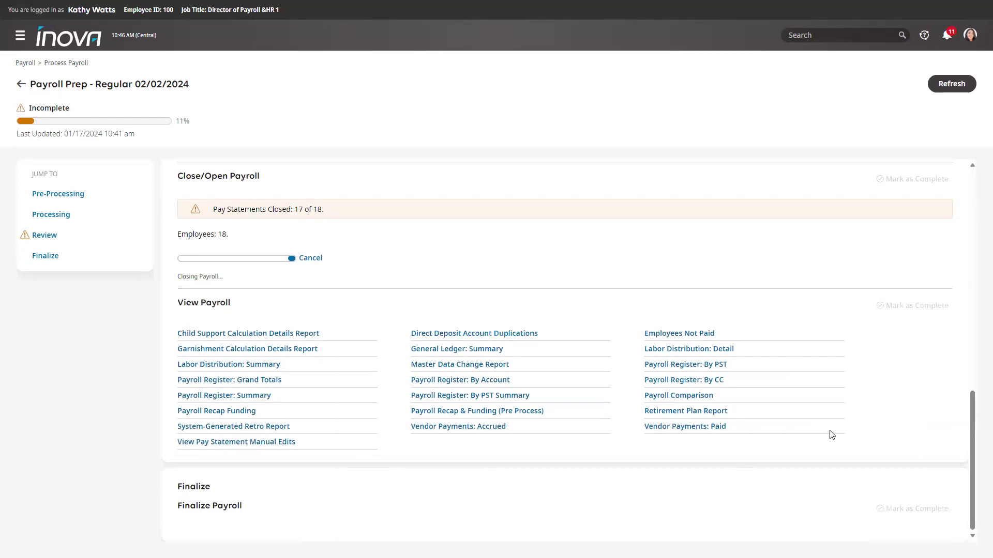
scroll(813, 405, down, 1)
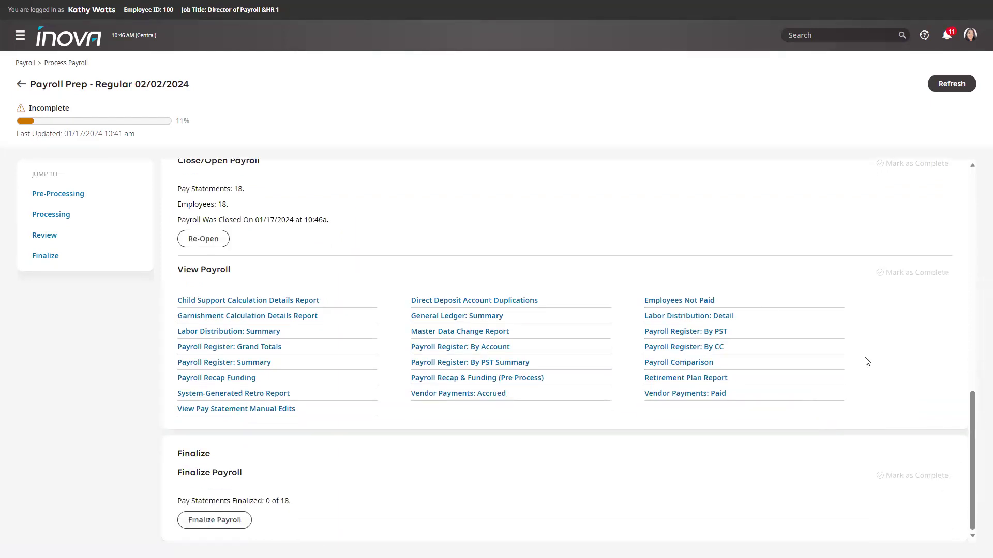
click(715, 301)
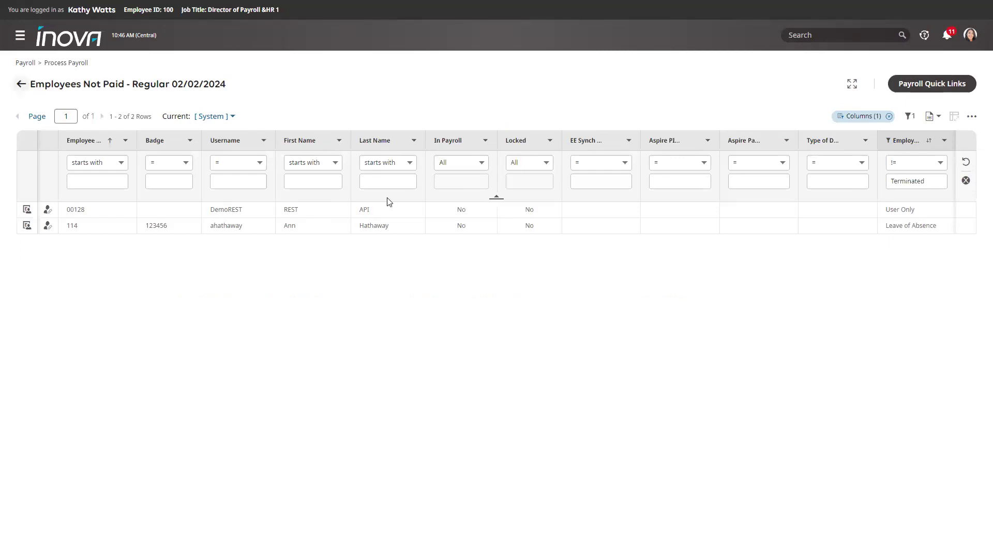
scroll(459, 350, down, 12)
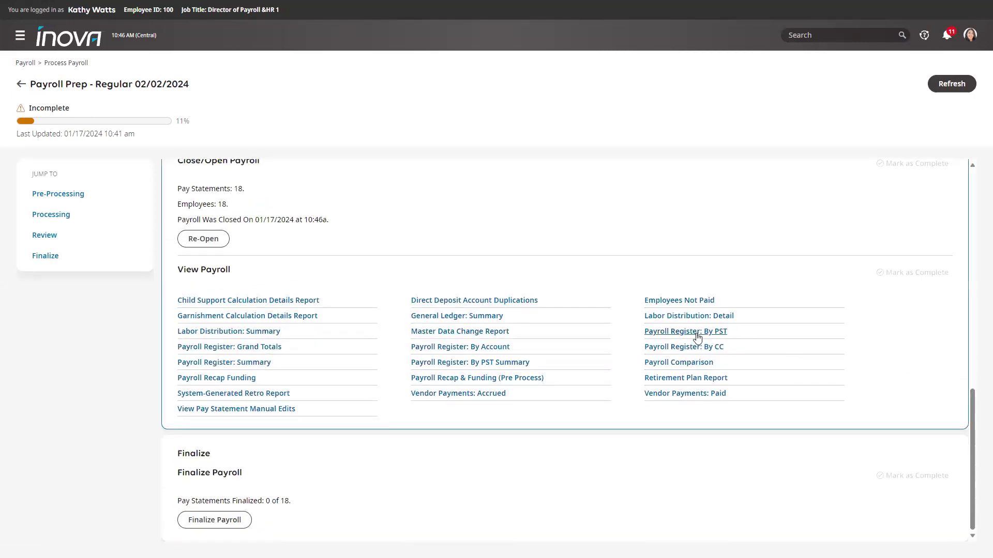
click(697, 338)
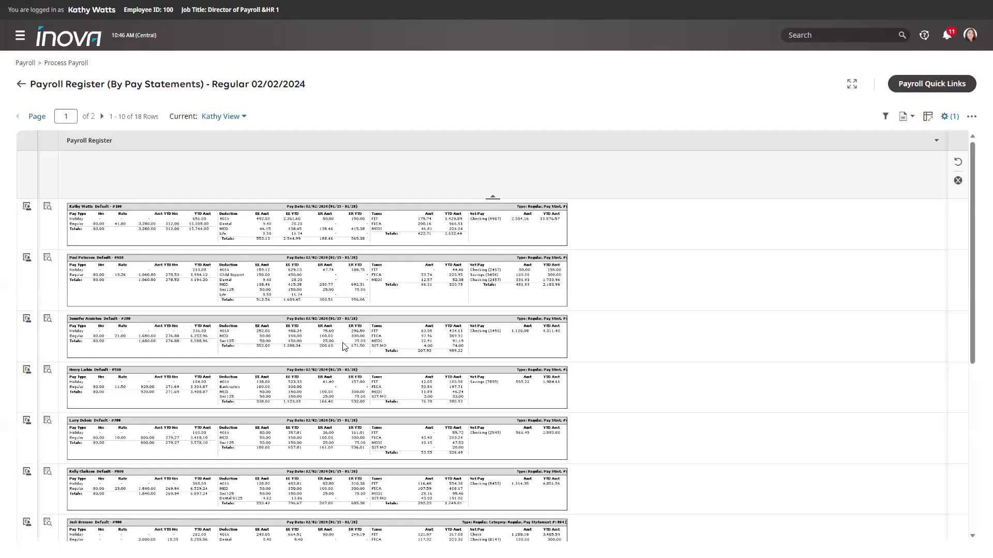
key(ctrl+plus)
key(ctrl+plus)
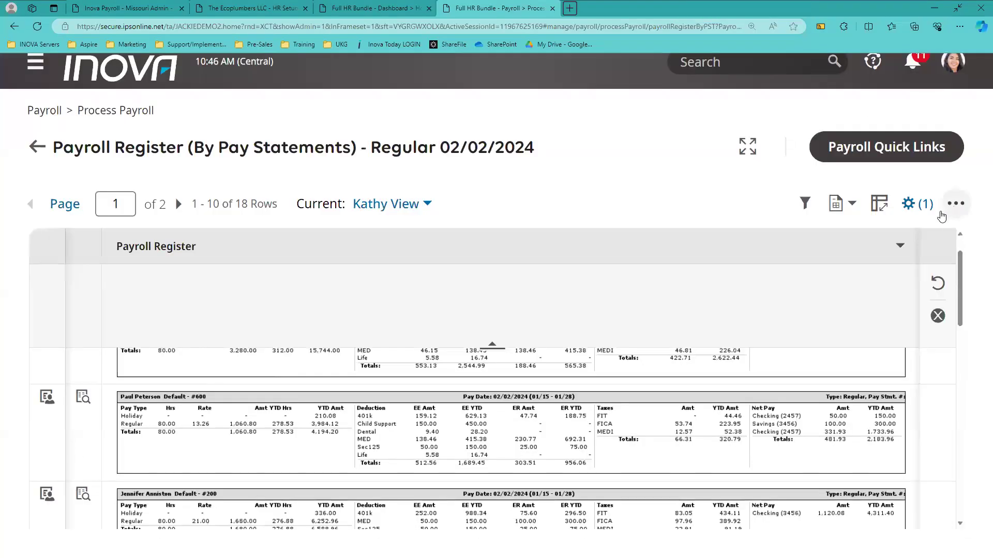
click(953, 204)
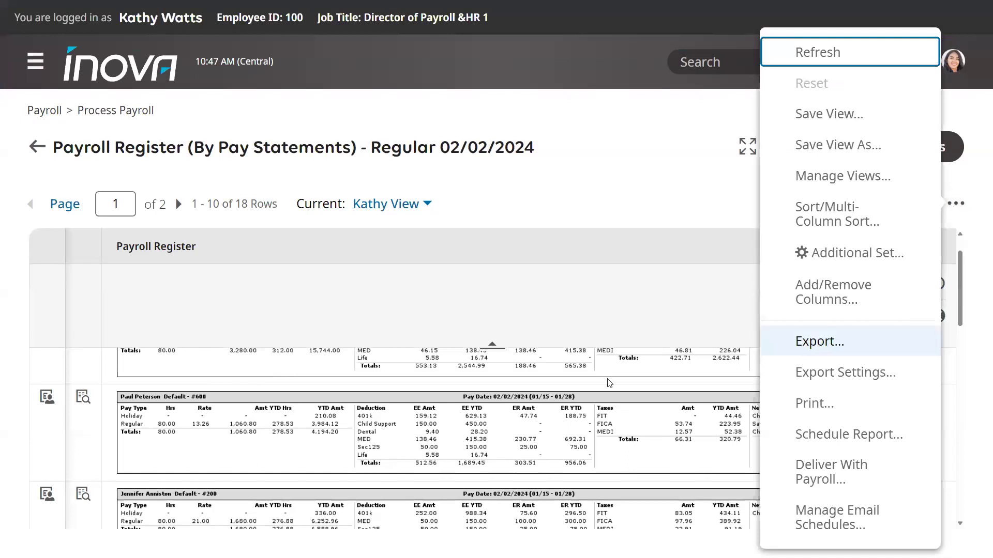
click(349, 380)
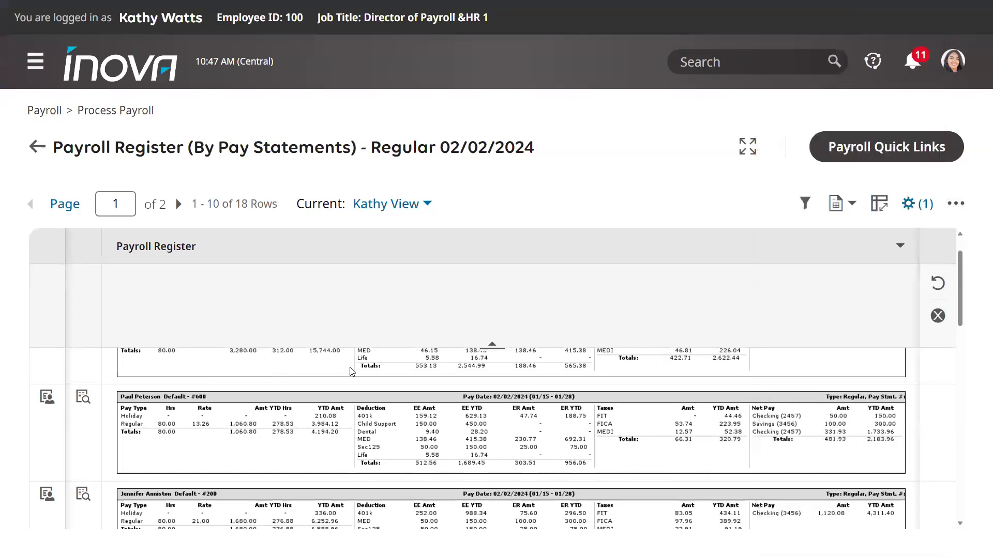
scroll(218, 382, down, 1)
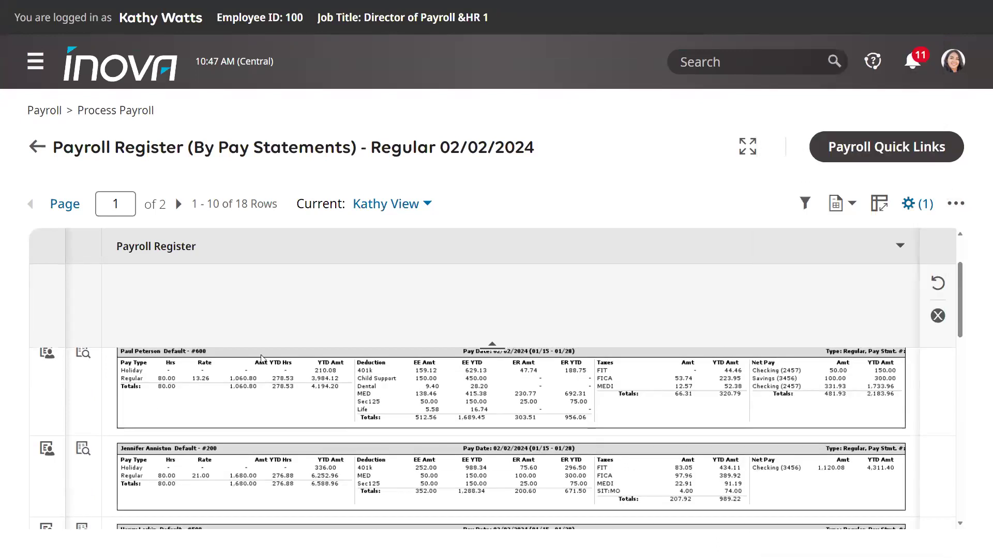
scroll(140, 401, down, 1)
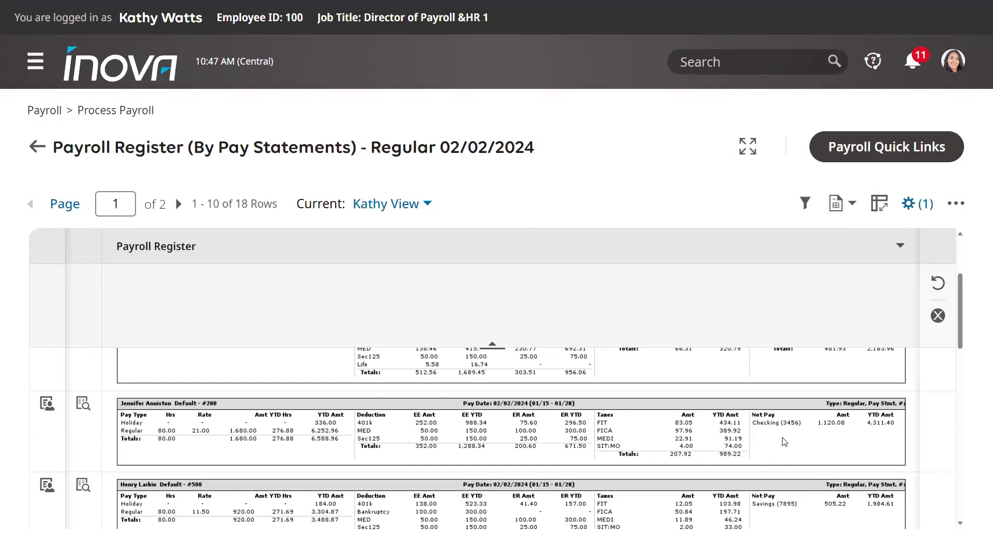
scroll(784, 444, down, 3)
scroll(784, 450, down, 3)
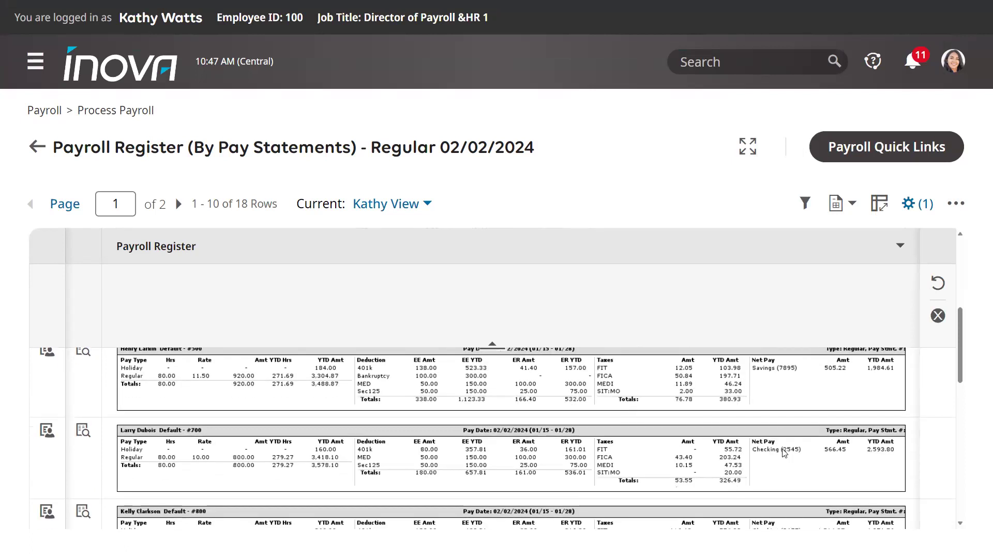
scroll(784, 452, down, 4)
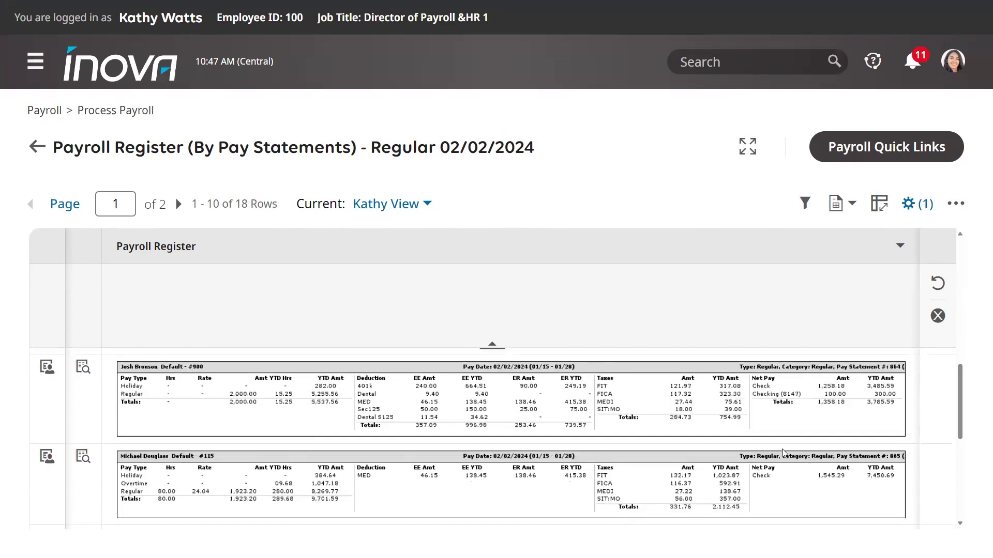
scroll(784, 452, down, 2)
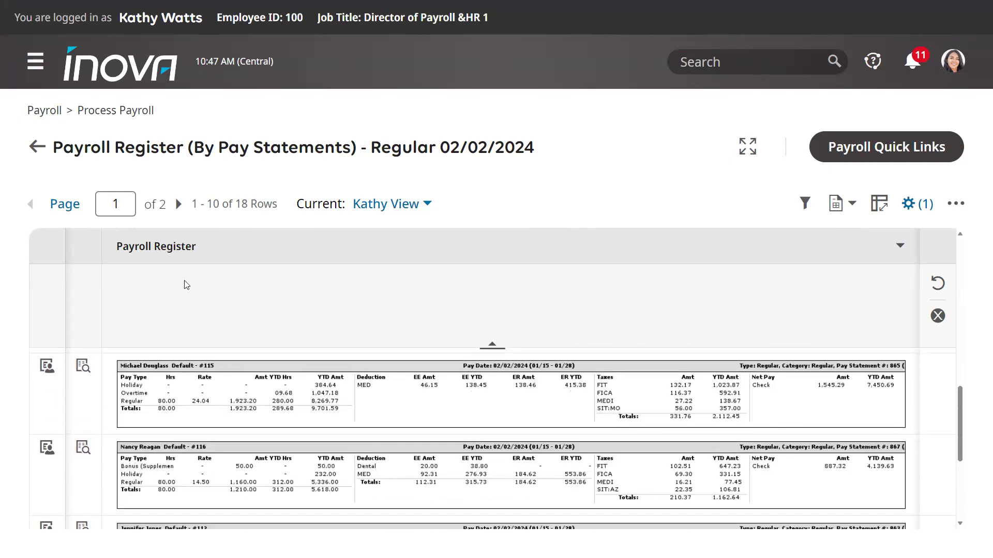
click(38, 148)
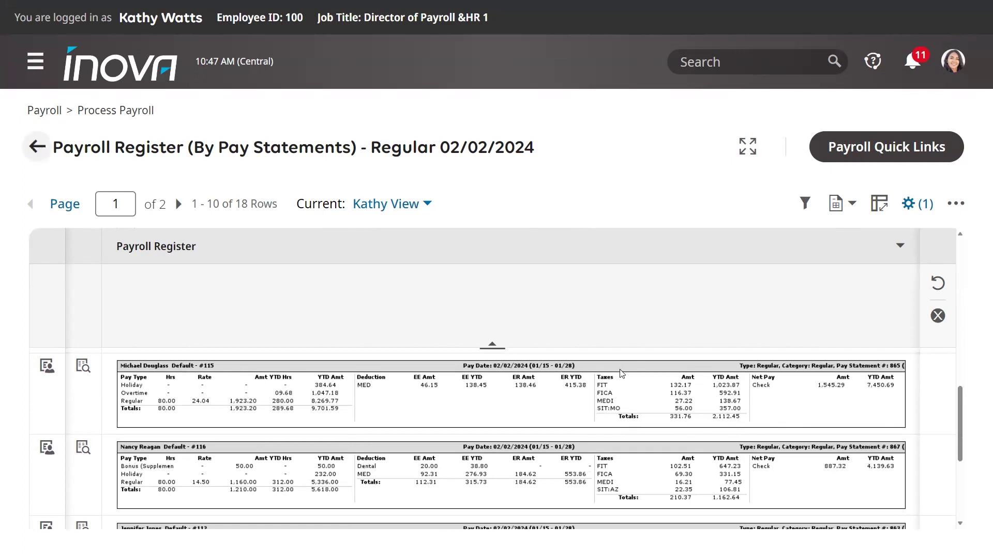
- Zoom the Payroll Prep page out to 125% and open the Payroll Recap Funding report
scroll(622, 374, down, 5)
key(ctrl+minus)
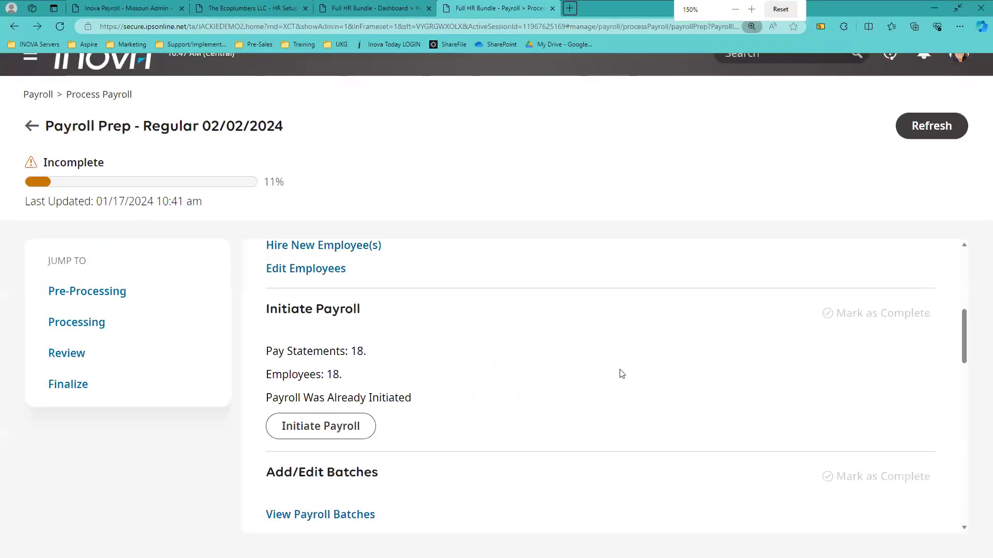
key(ctrl+minus)
scroll(464, 494, down, 10)
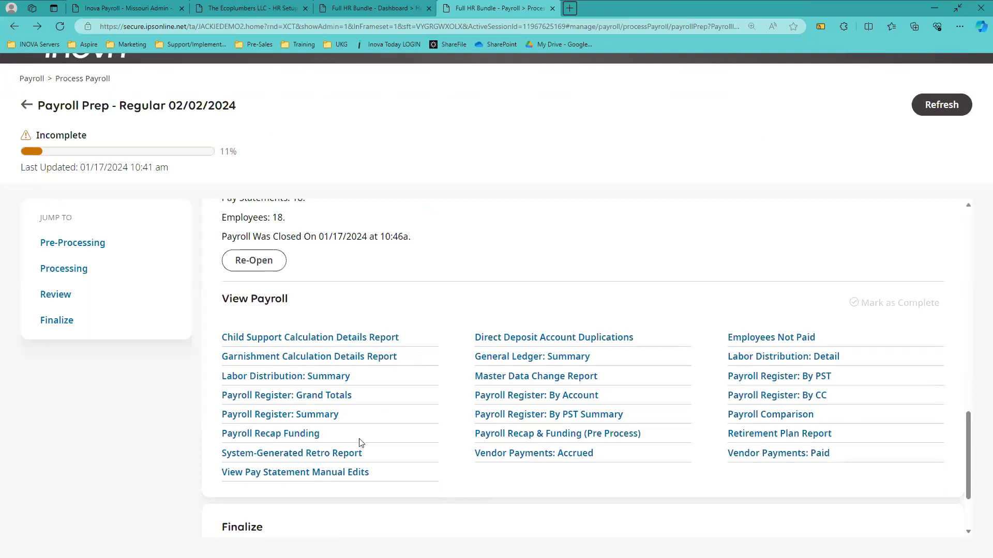
click(317, 436)
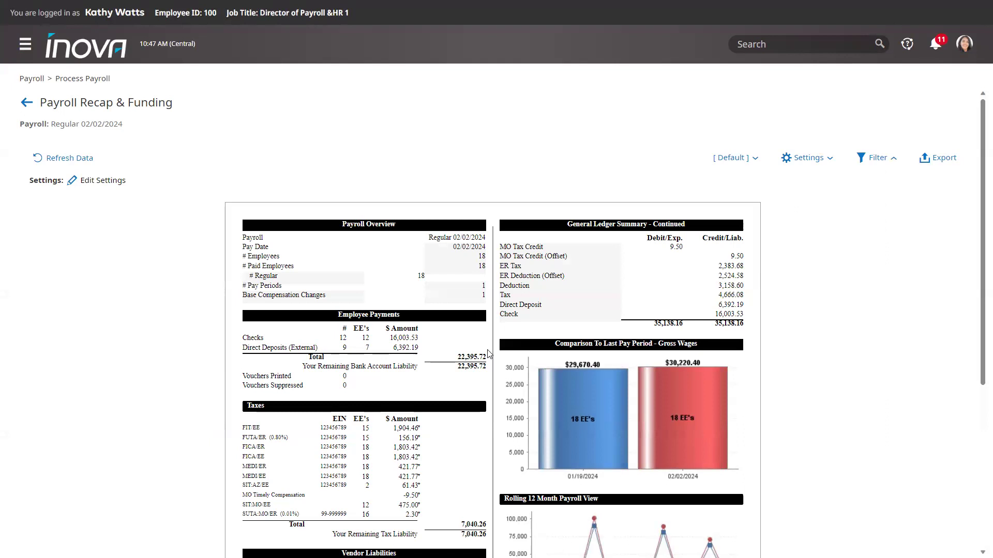
- Review the recap totals, checking direct deposits 6,392.19 and remaining tax liability 7,040.26
scroll(491, 353, down, 1)
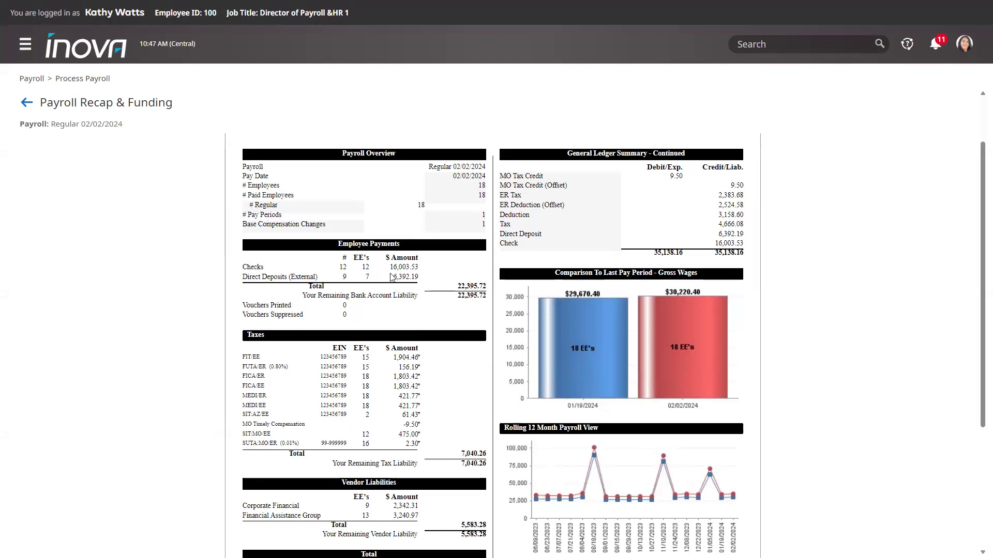
drag(392, 277, 419, 280)
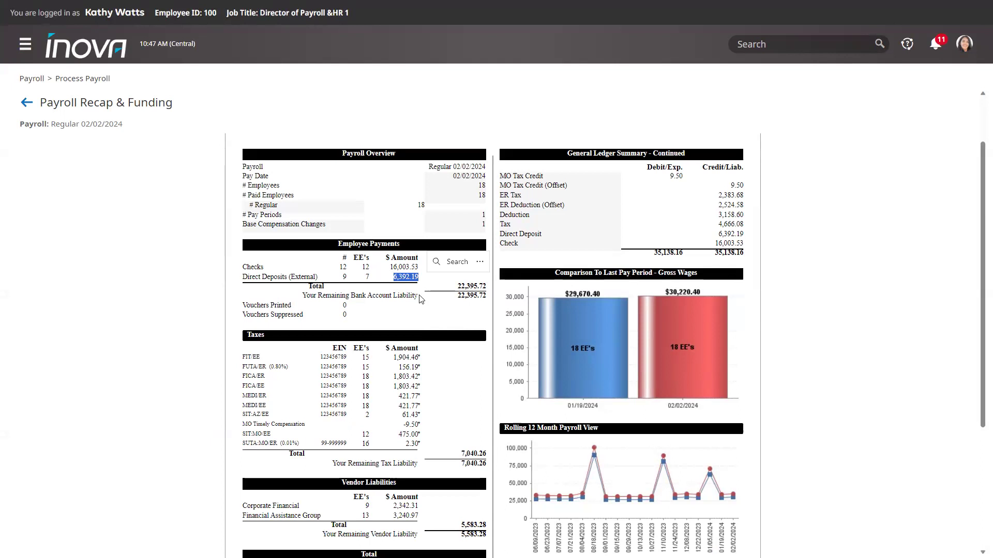
scroll(476, 398, down, 1)
click(463, 394)
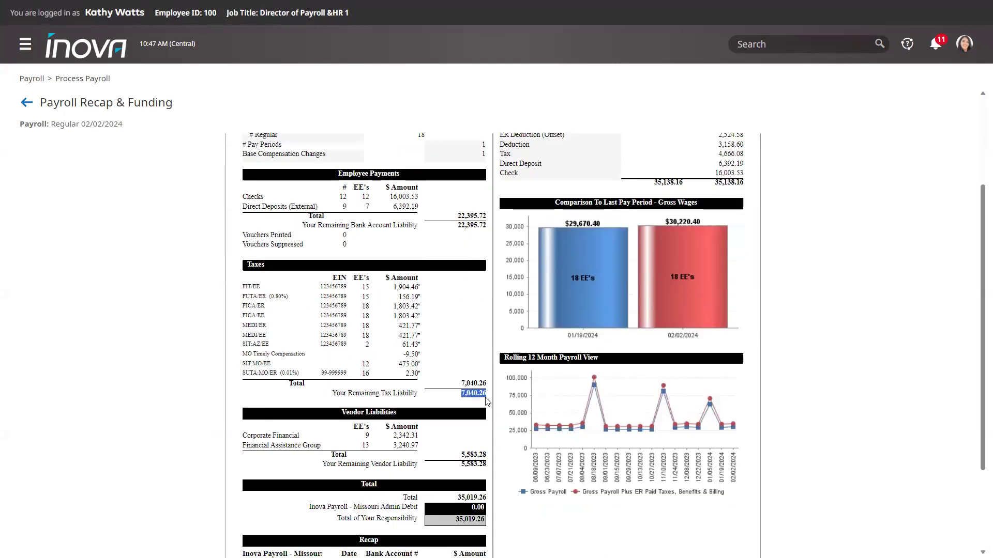
click(476, 393)
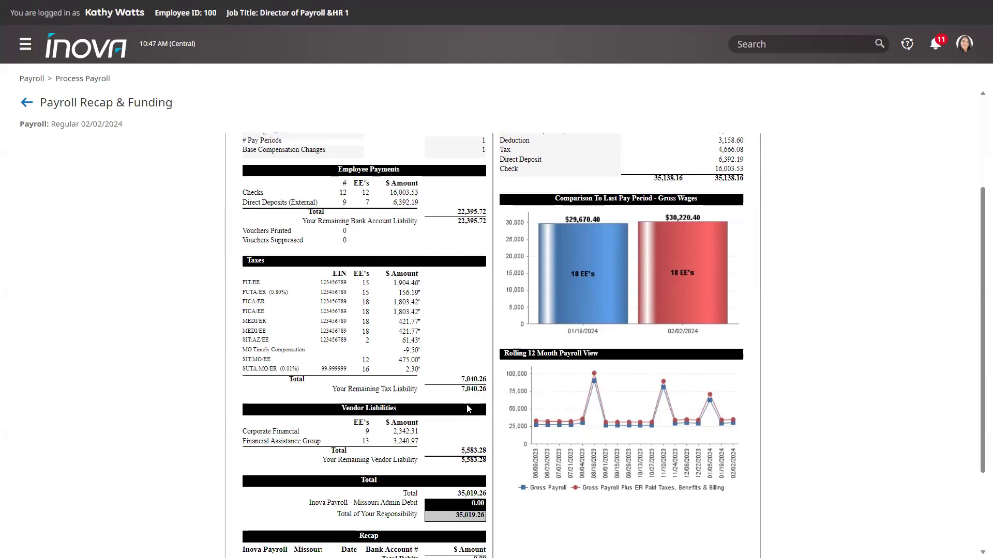
scroll(476, 392, down, 1)
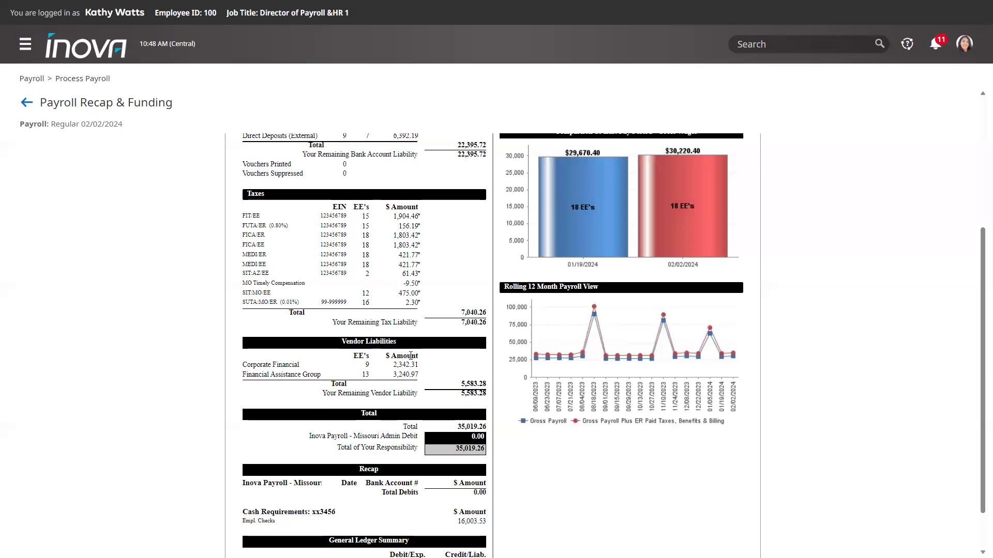
scroll(448, 409, down, 1)
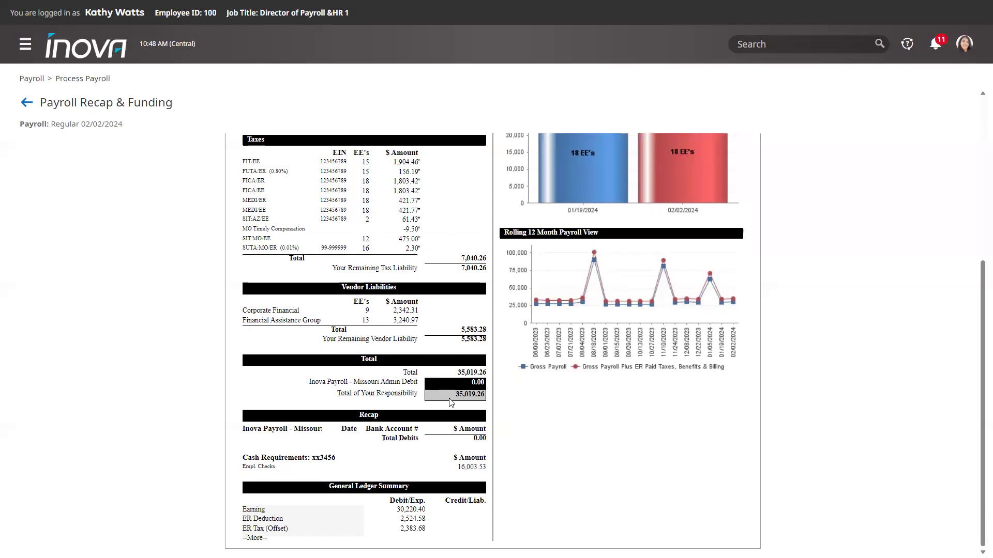
scroll(588, 263, up, 3)
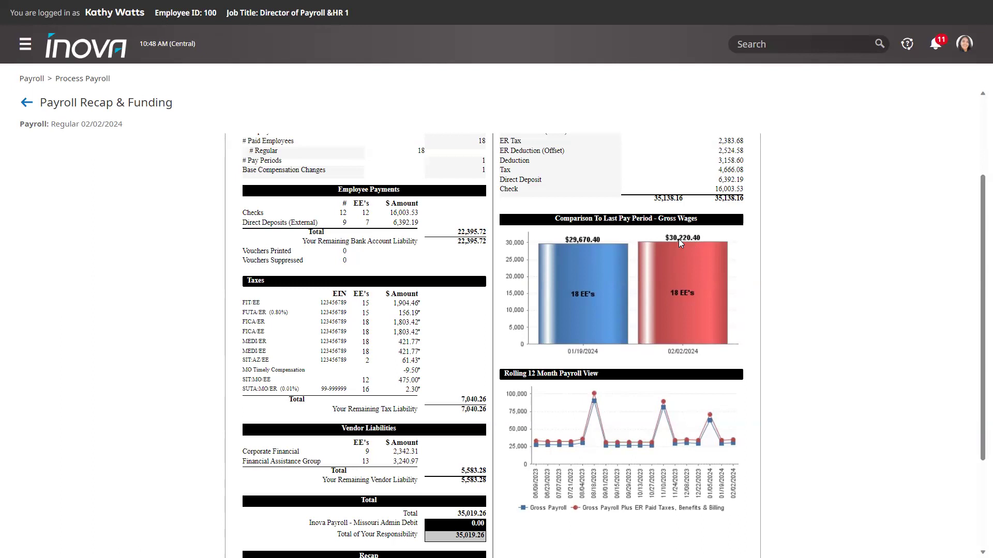
- Go back from the recap report to Payroll Prep and scroll to the Finalize section and back up
click(29, 102)
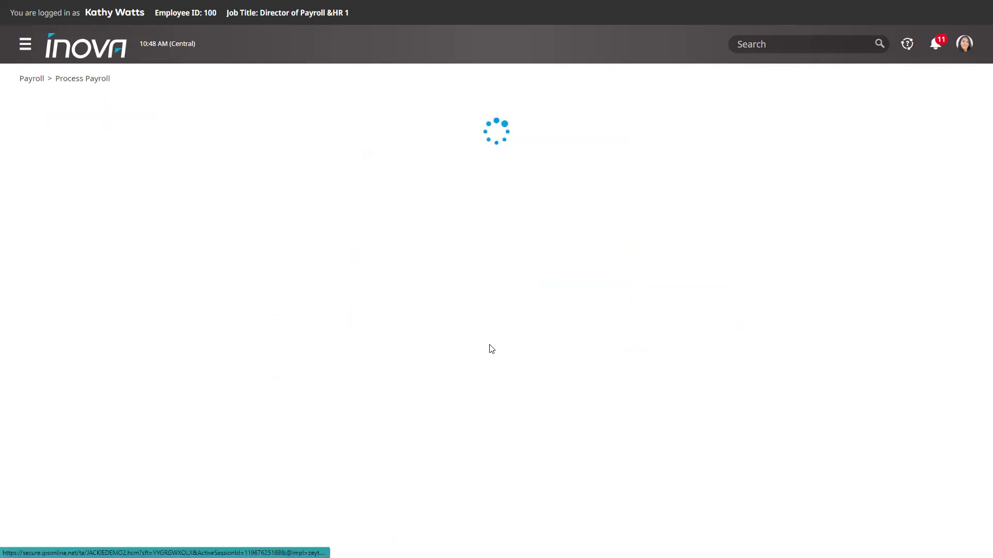
scroll(494, 351, down, 12)
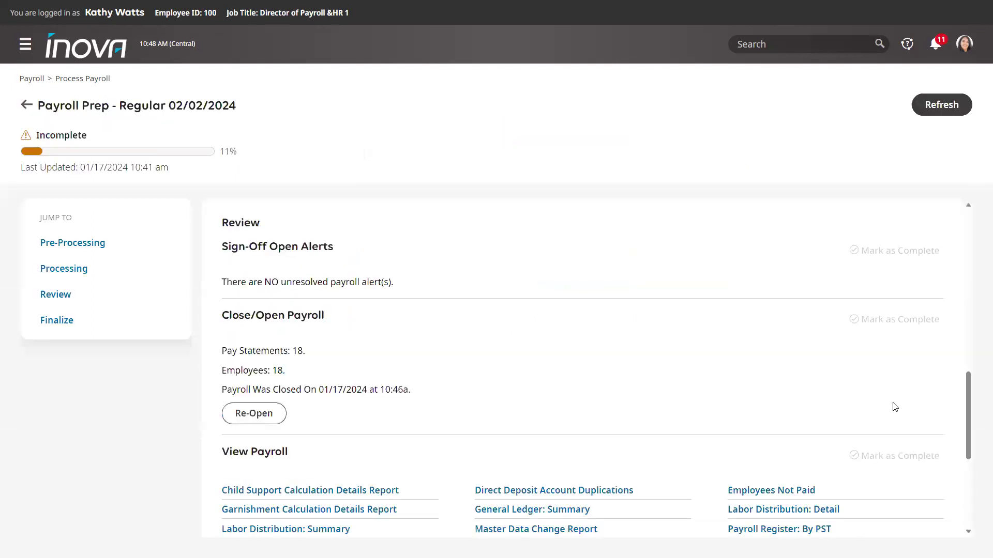
scroll(569, 382, down, 5)
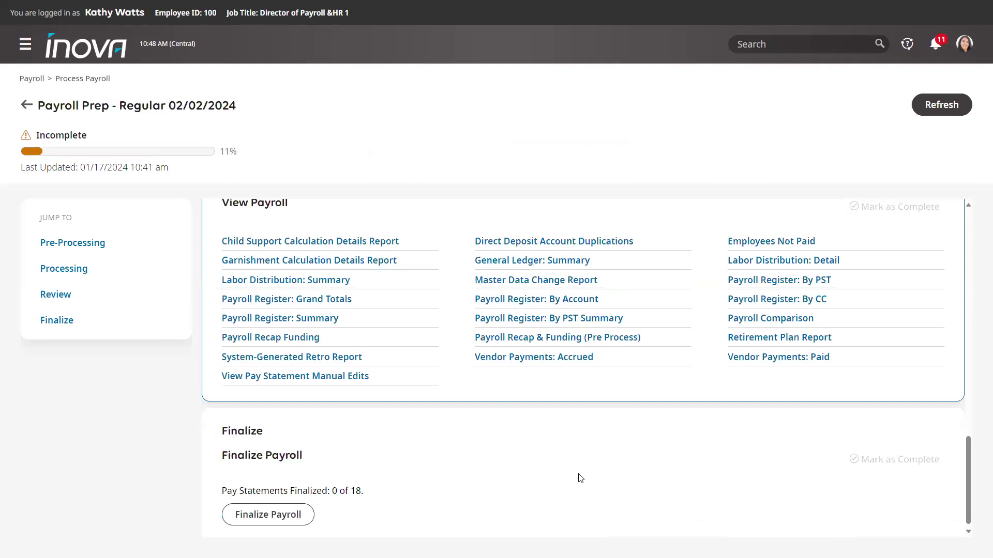
scroll(580, 479, down, 1)
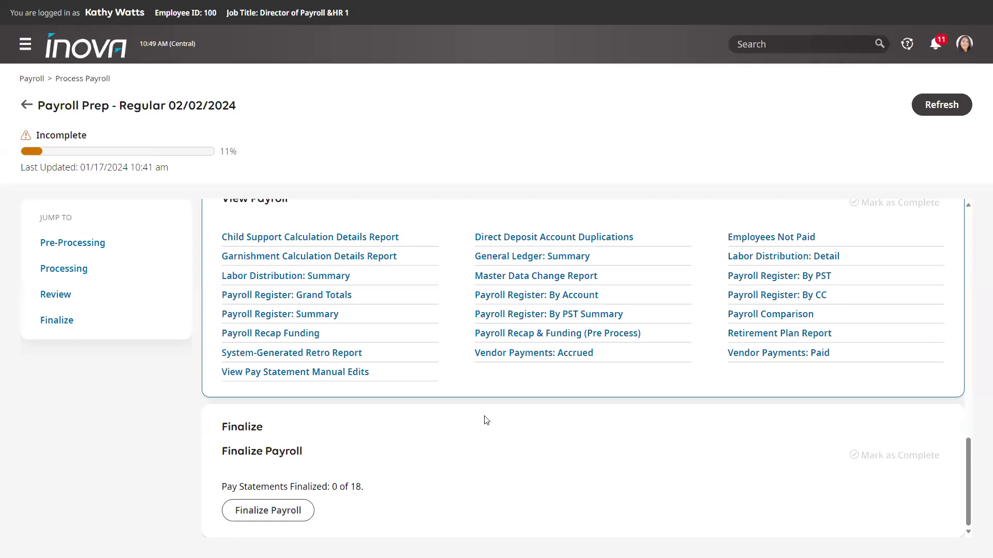
scroll(724, 403, up, 1)
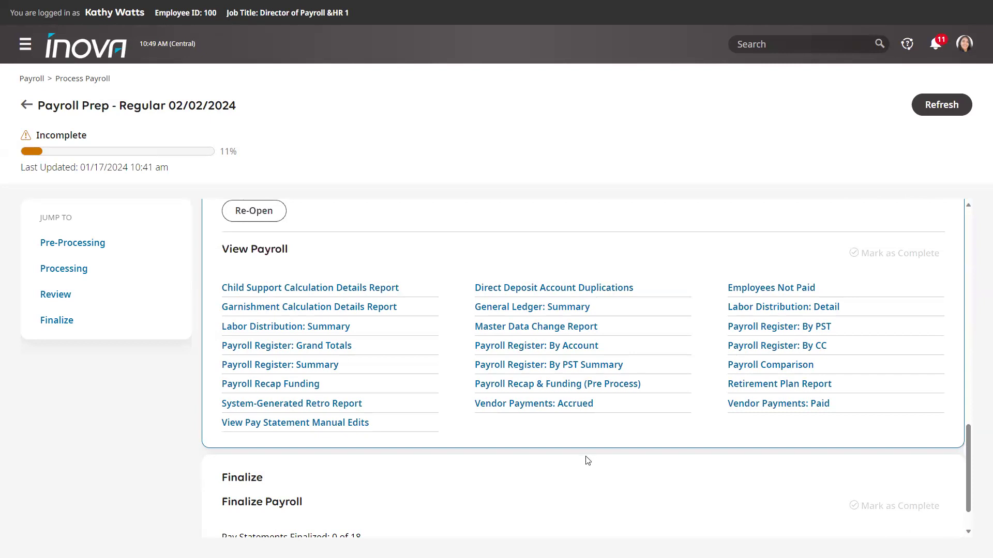
scroll(588, 461, down, 1)
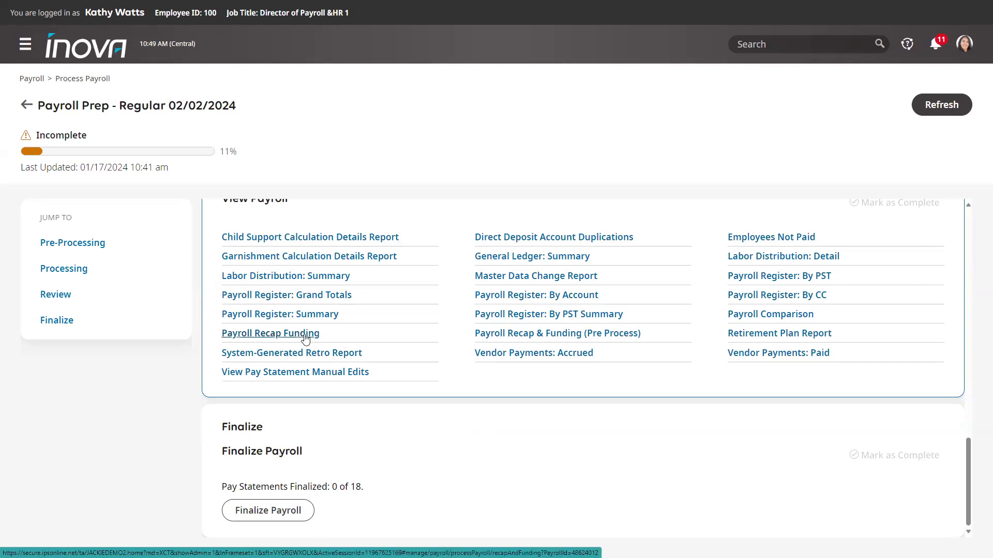
scroll(523, 468, up, 3)
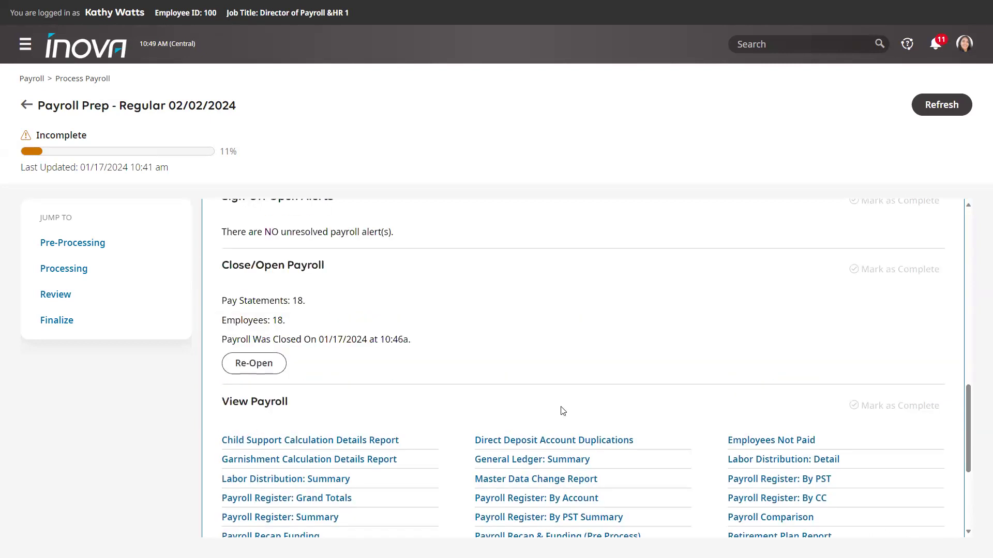
scroll(562, 411, up, 5)
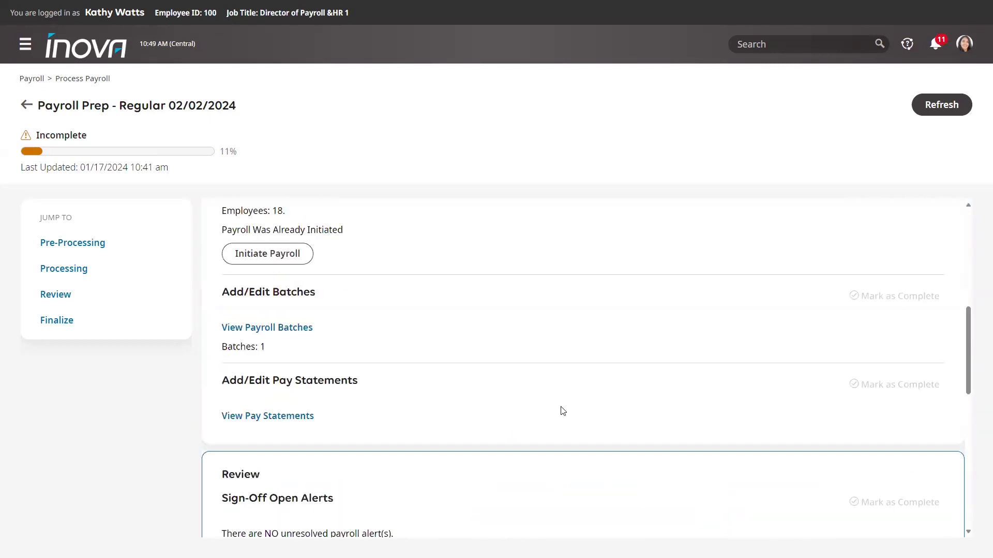
scroll(553, 406, up, 6)
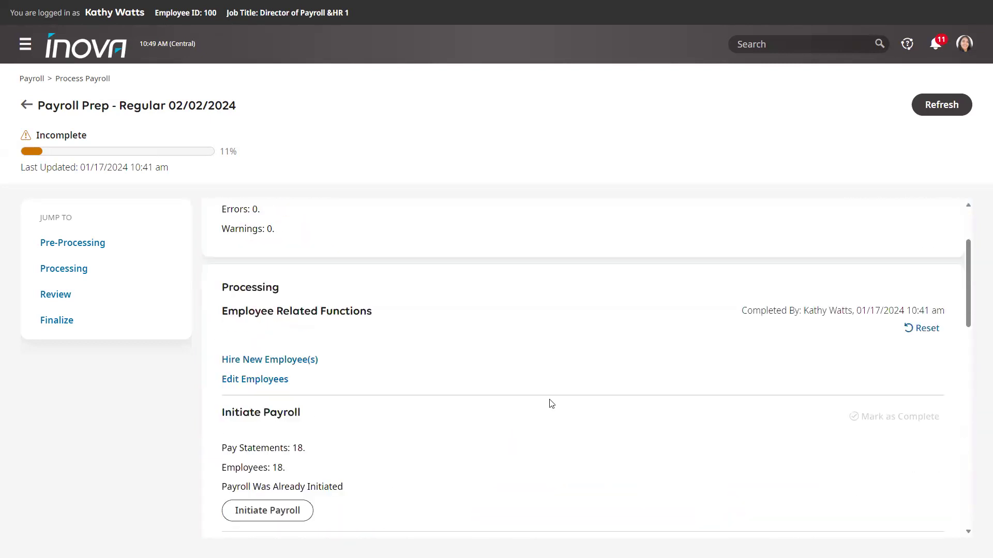
- Back out of Payroll Prep through the payroll list to the Payroll dashboard
click(27, 106)
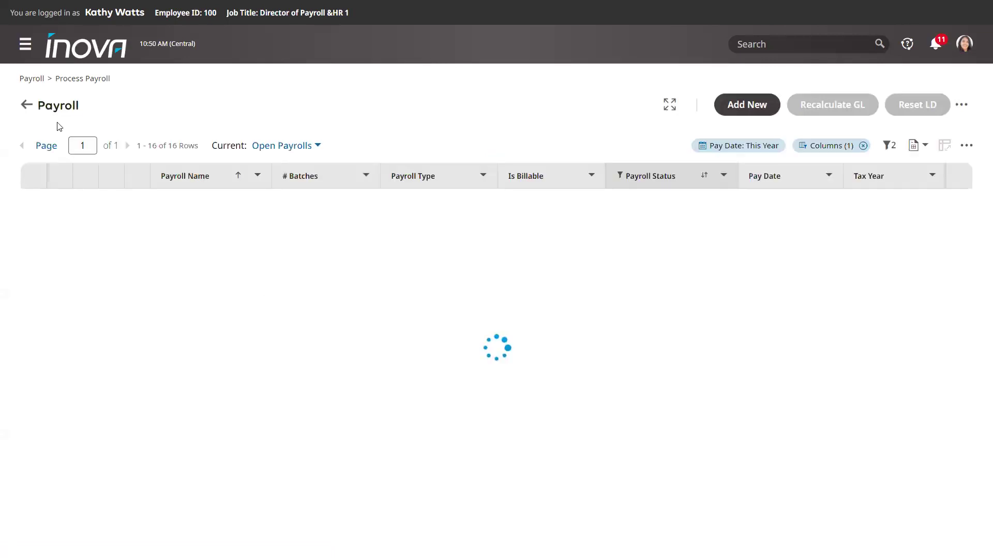
click(29, 106)
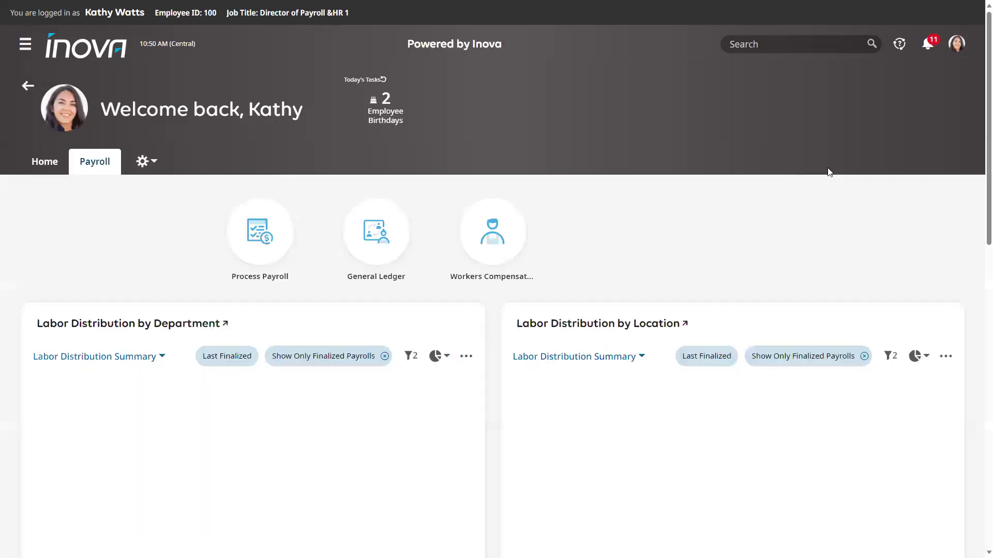